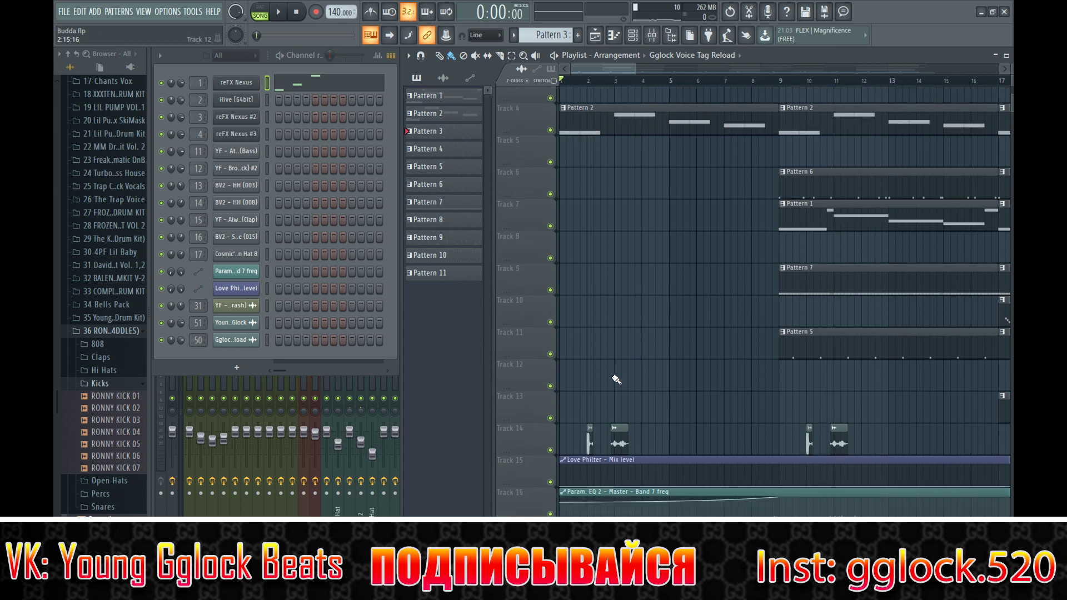
# Step: Look over the full arrangement across all playlist tracks, from the melody patterns to the automation clips
pyautogui.scroll(-5, 631, 369)
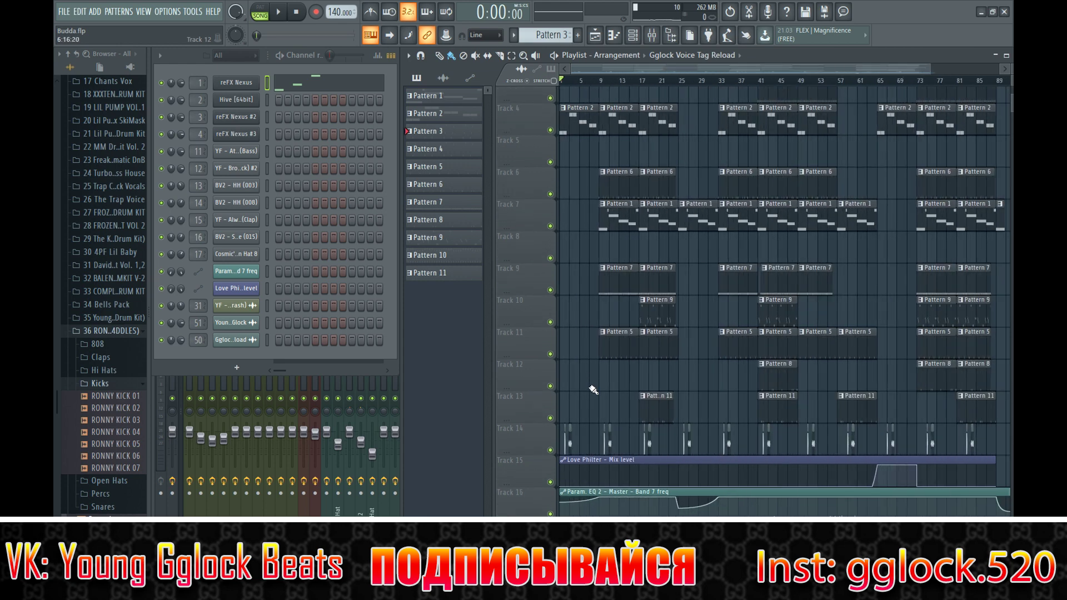
pyautogui.scroll(3, 594, 390)
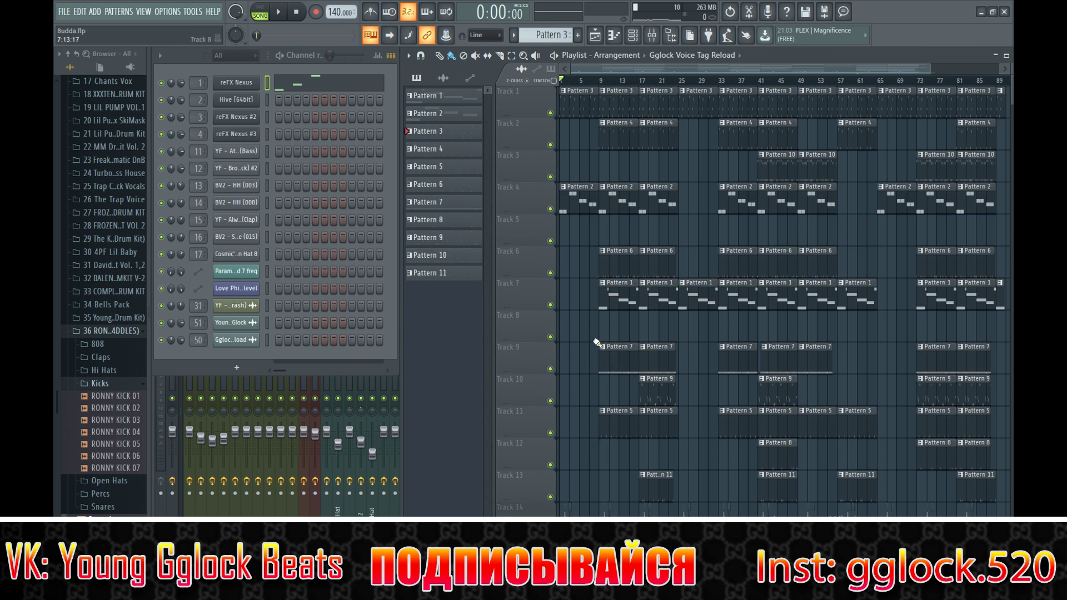
pyautogui.keyDown('ctrl'); pyautogui.scroll(-2, 596, 364); pyautogui.keyUp('ctrl')
pyautogui.scroll(-3, 600, 373)
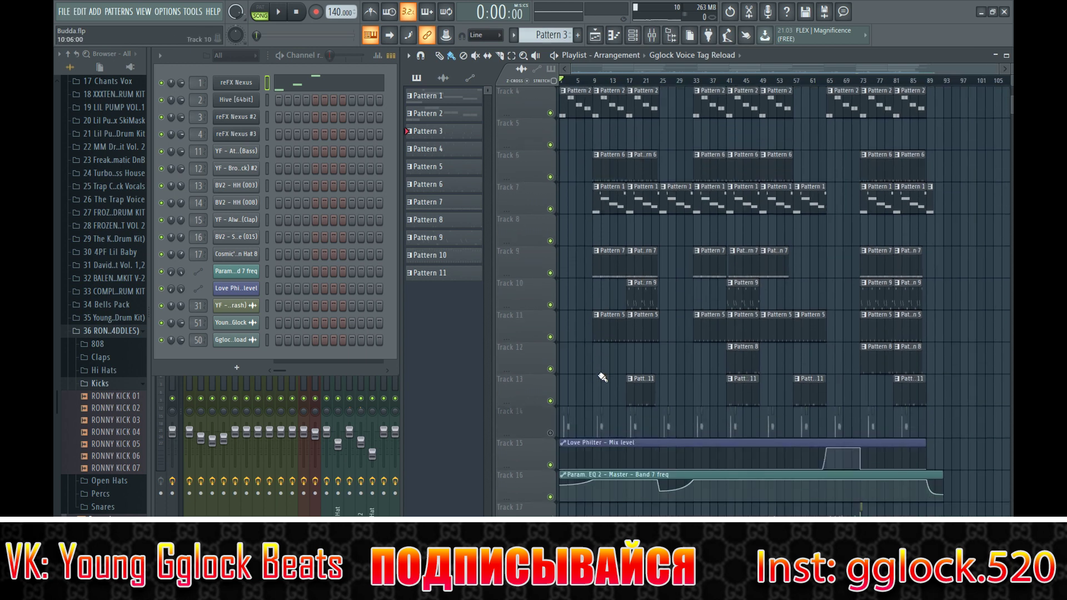
pyautogui.keyDown('alt'); pyautogui.scroll(-3, 603, 377); pyautogui.keyUp('alt')
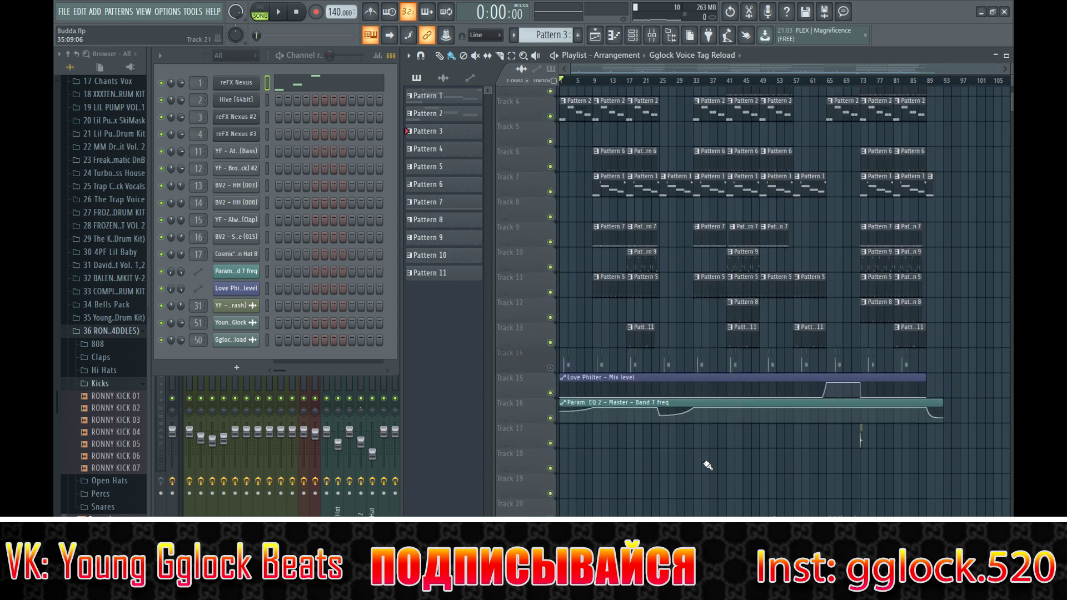
pyautogui.scroll(3, 688, 460)
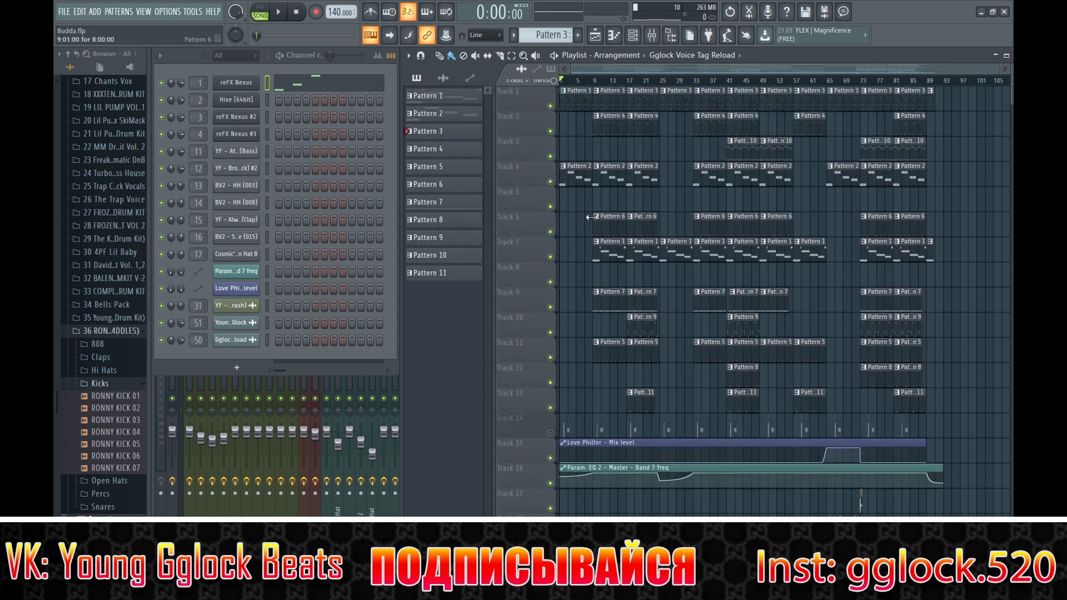
pyautogui.keyDown('alt'); pyautogui.scroll(3, 557, 132); pyautogui.keyUp('alt')
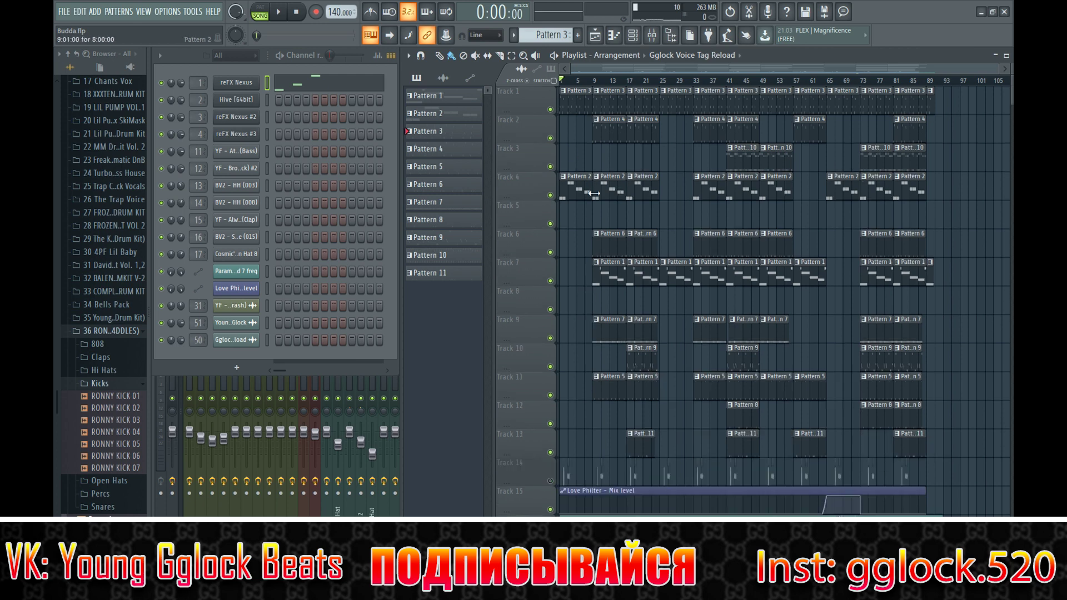
# Step: Play the arrangement from bar 9 to hear the full beat and stop playback
pyautogui.click(596, 83)
pyautogui.press('space')
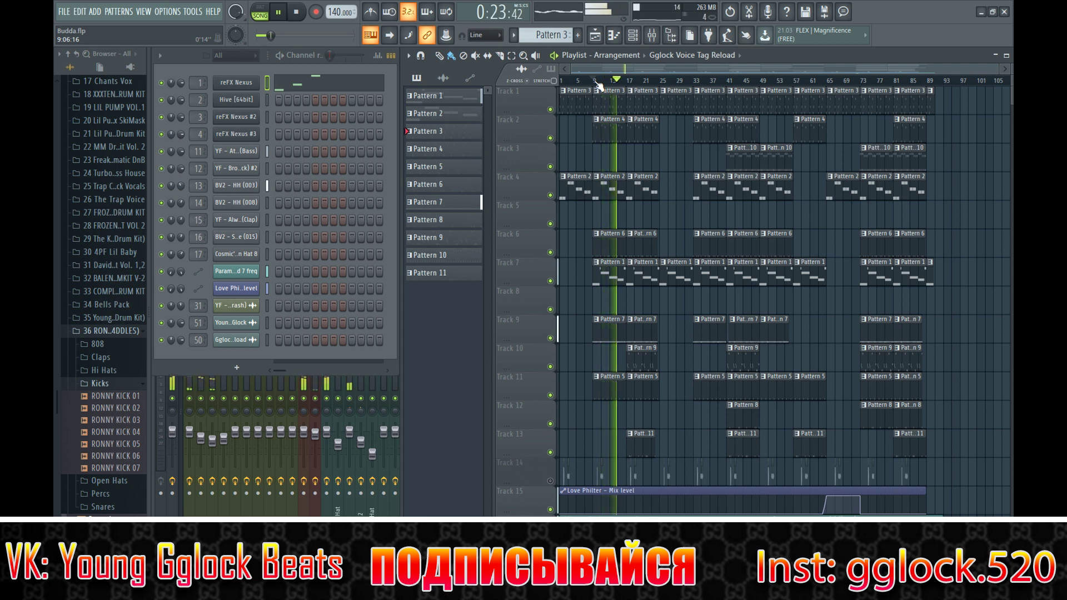
pyautogui.press('space')
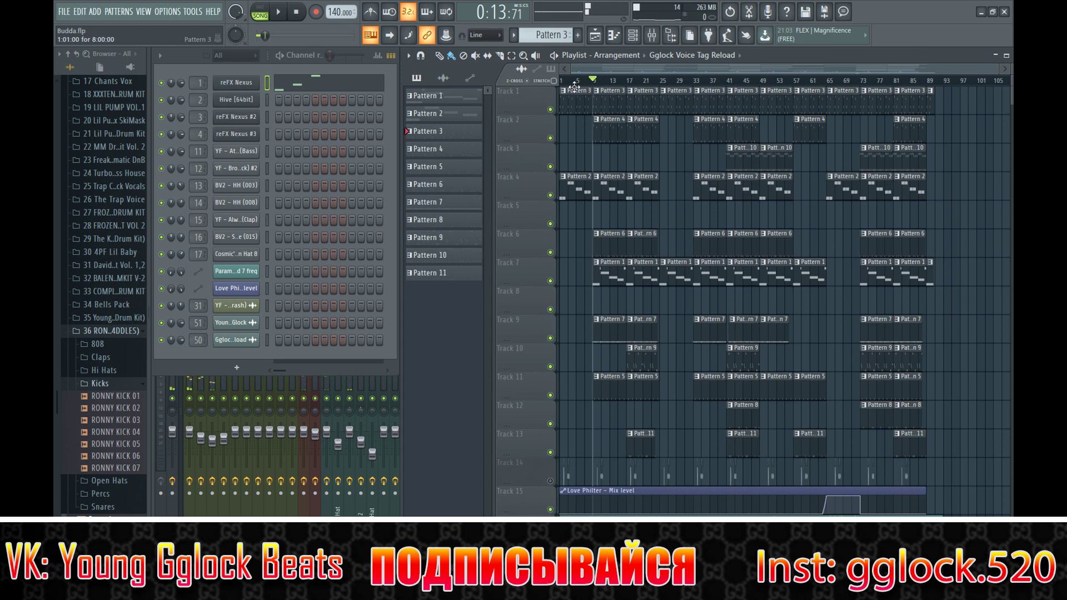
# Step: Solo Track 1 at the song start and inspect the piano mixer track's two Parametric EQ 2s, Fruity Compressor and RC-20 Retro Color
pyautogui.click(563, 83)
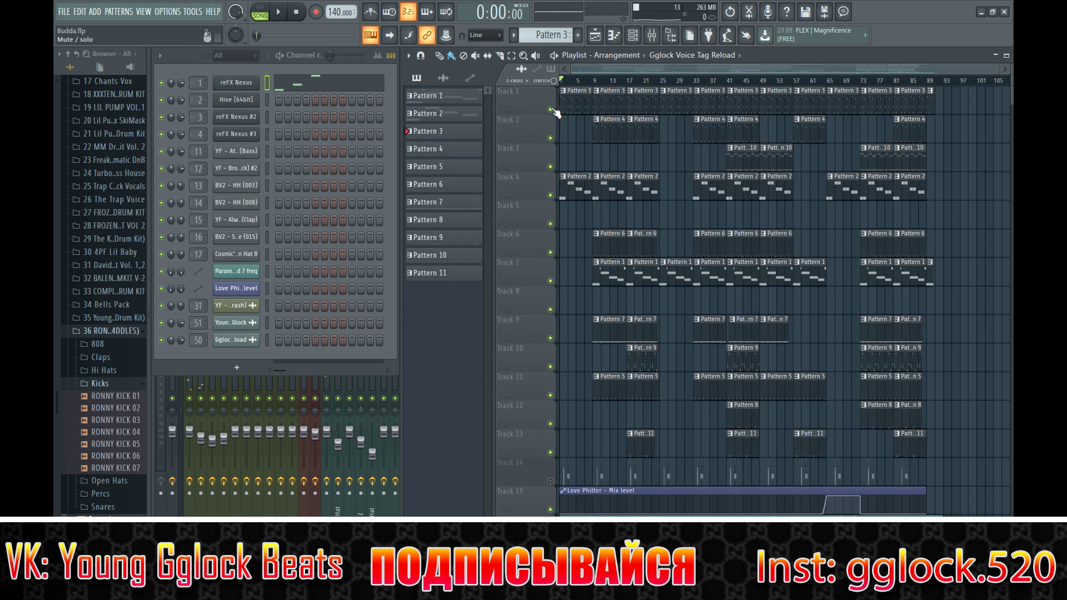
pyautogui.rightClick(551, 110)
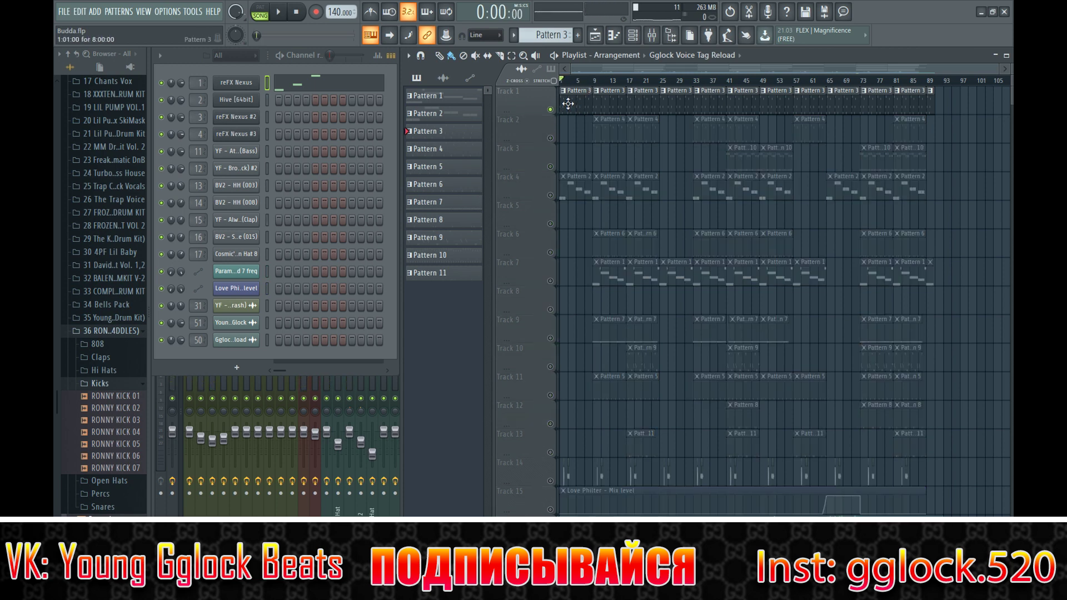
pyautogui.doubleClick(192, 86)
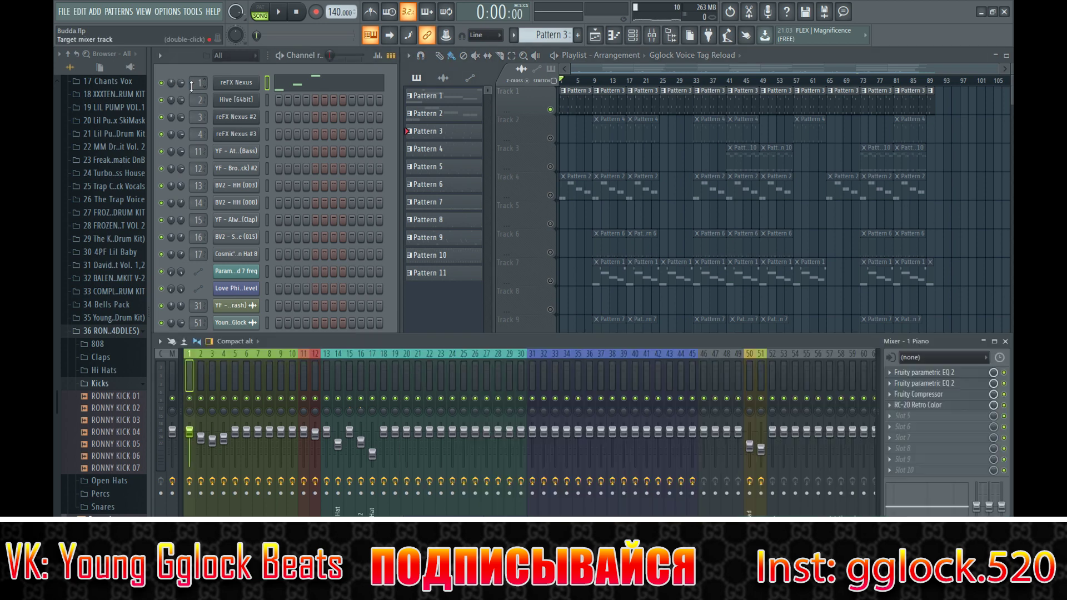
pyautogui.click(924, 373)
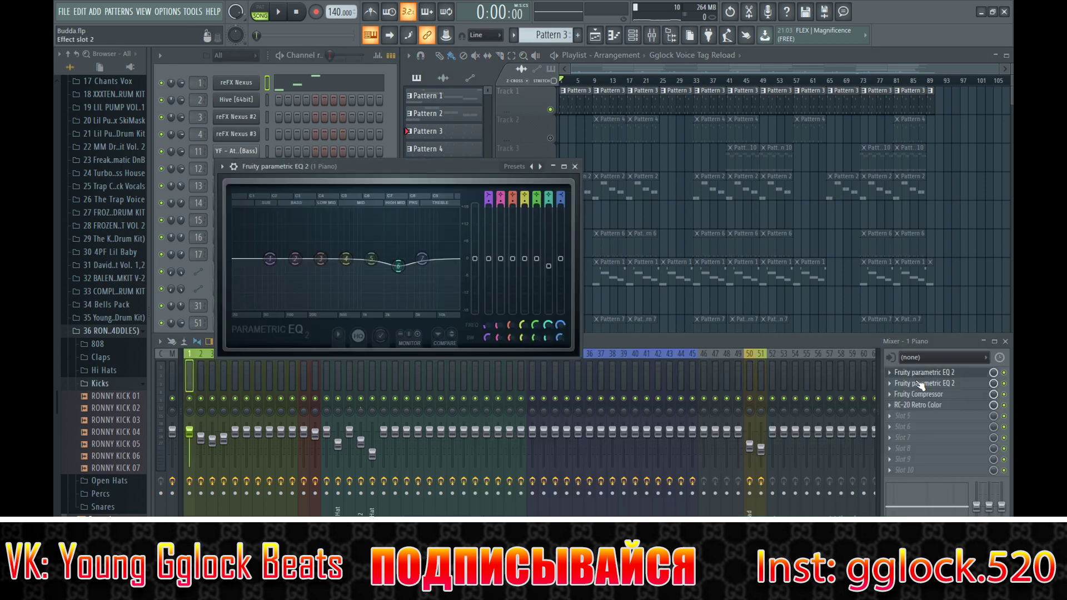
pyautogui.click(921, 384)
pyautogui.click(918, 394)
pyautogui.click(917, 405)
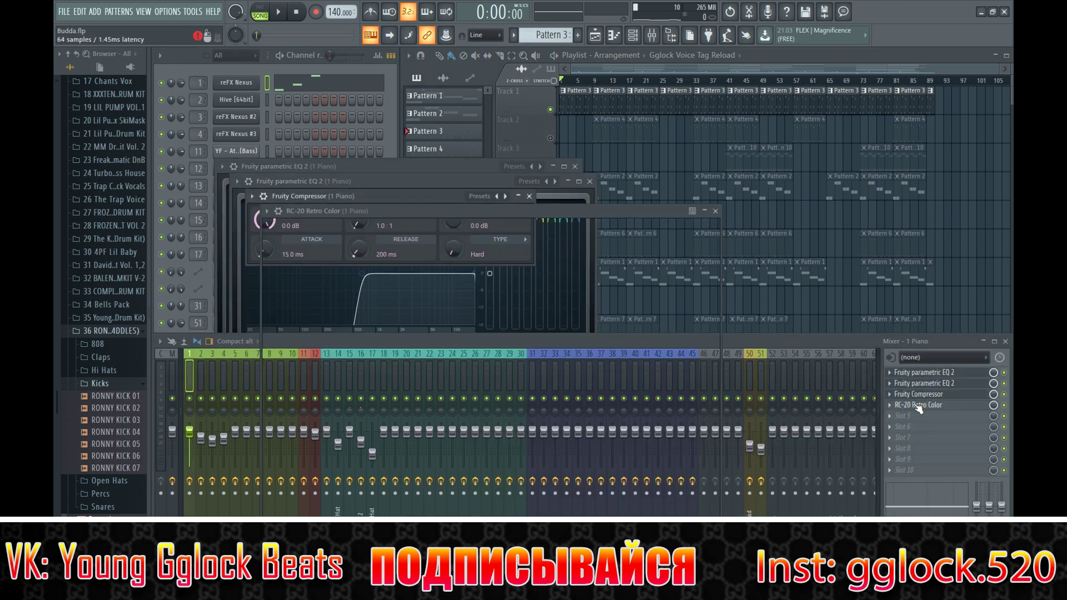
pyautogui.click(715, 211)
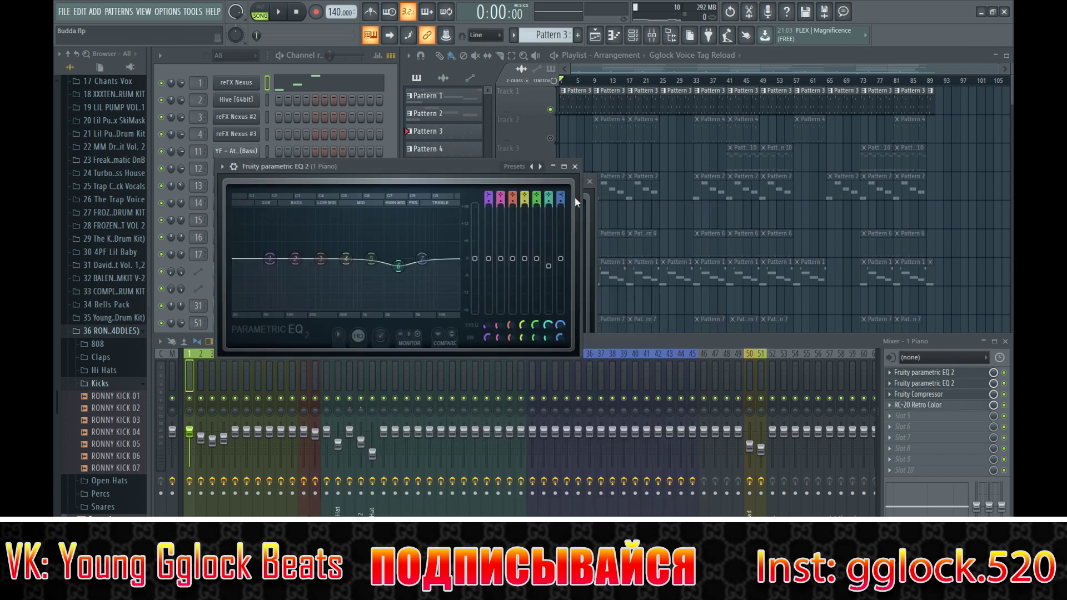
pyautogui.click(574, 166)
pyautogui.click(589, 181)
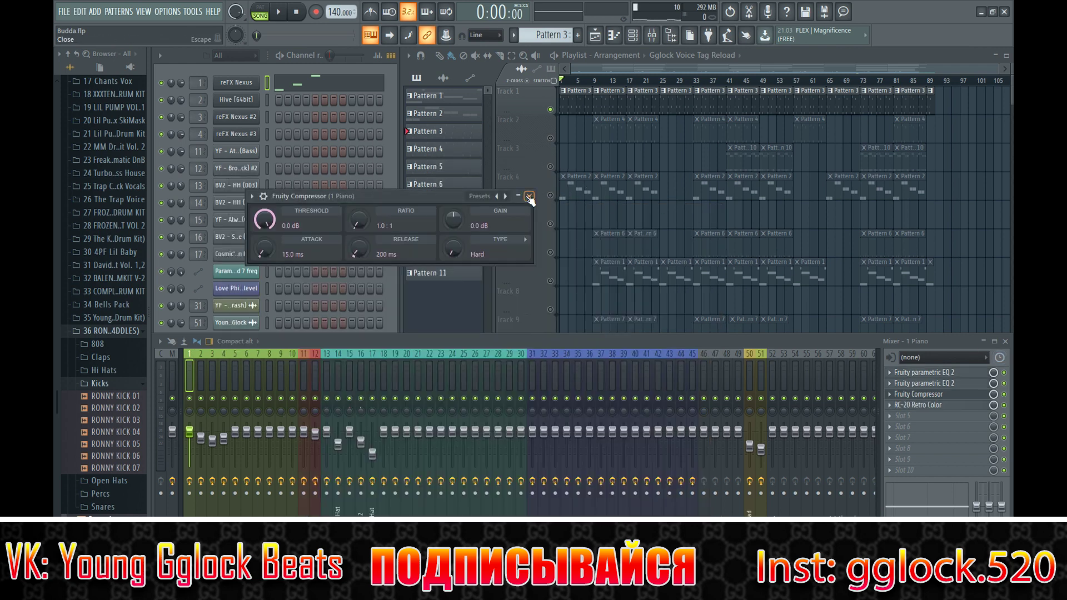
pyautogui.click(529, 196)
pyautogui.click(1005, 341)
# Step: Examine Pattern 3's notes in the piano roll while the pattern plays, and return to the playlist
pyautogui.doubleClick(582, 110)
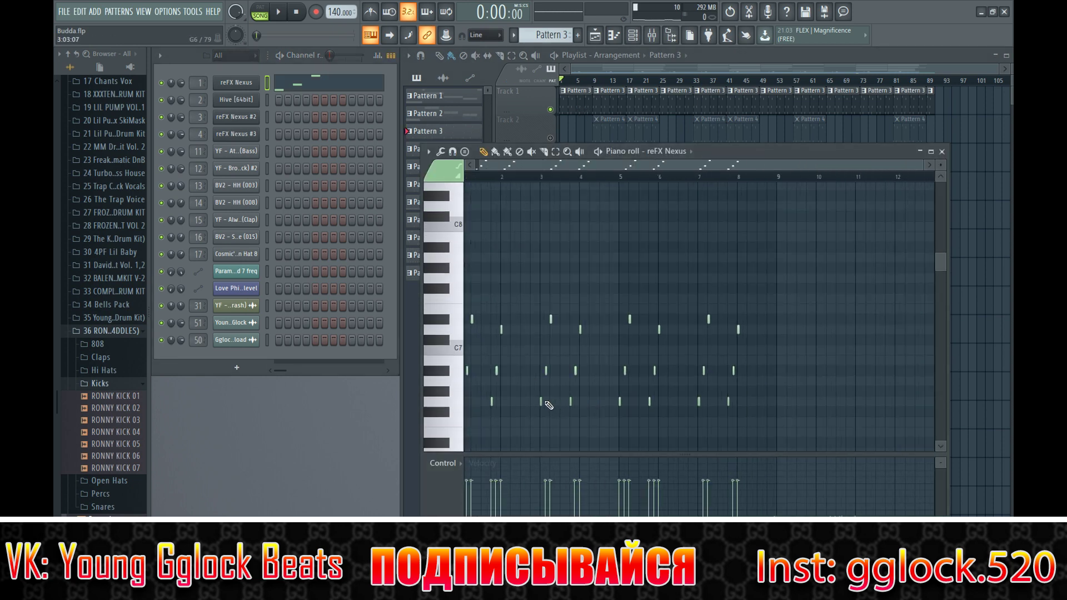
pyautogui.press('space')
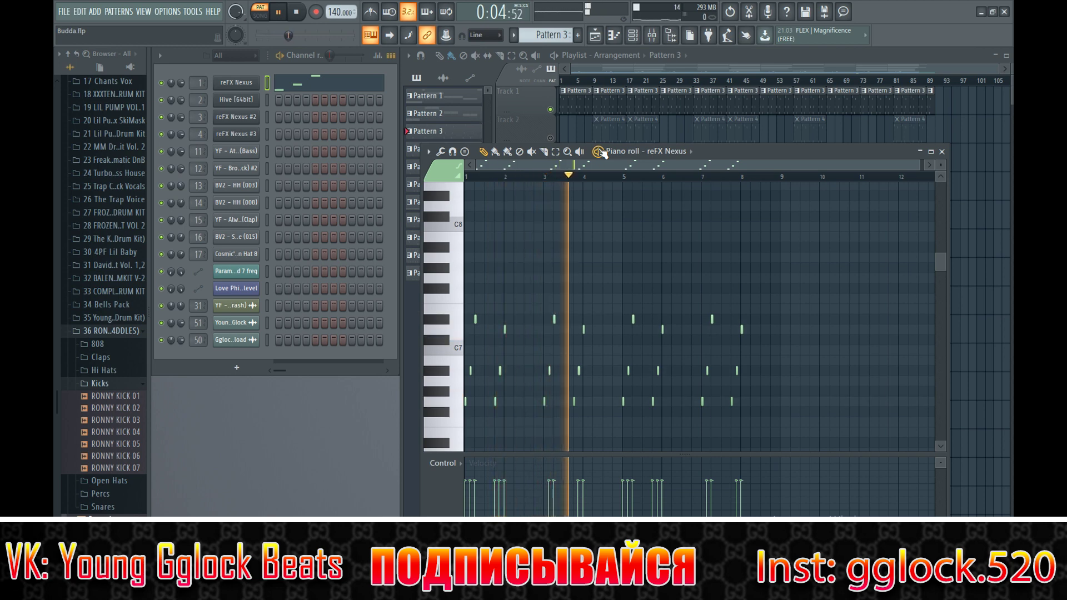
pyautogui.click(706, 118)
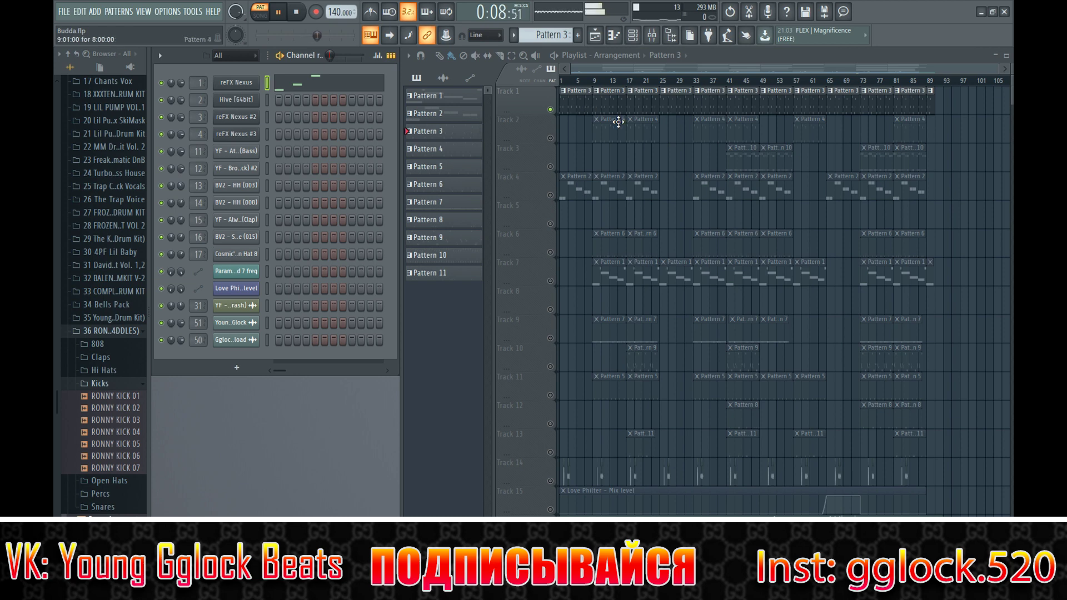
# Step: Play the song from bar 9 with Track 2 unmuted and examine Pattern 4's notes in the piano roll
pyautogui.click(595, 81)
pyautogui.press('space')
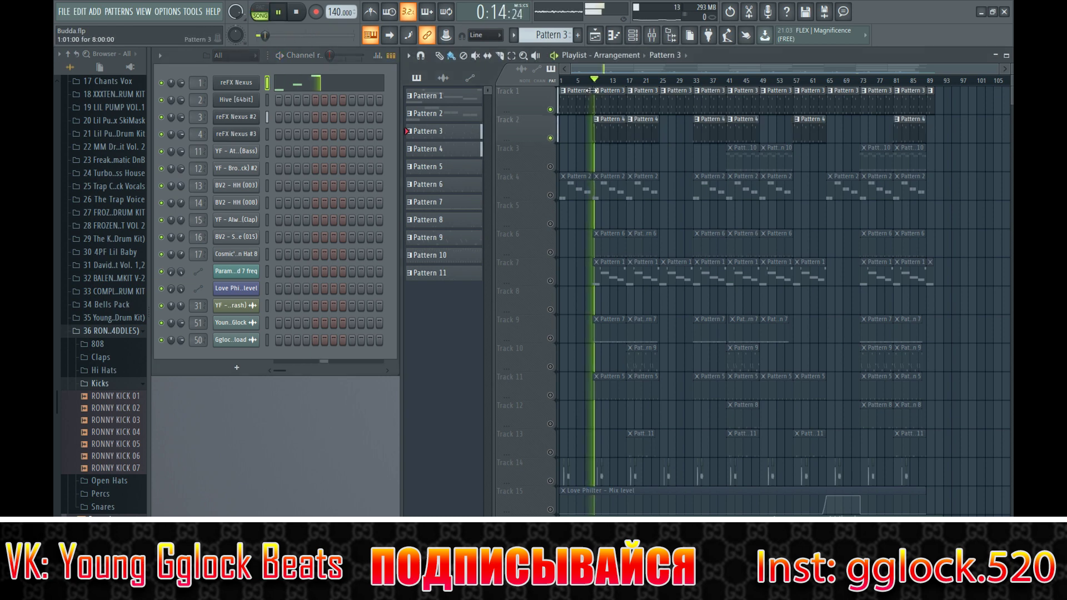
pyautogui.doubleClick(598, 130)
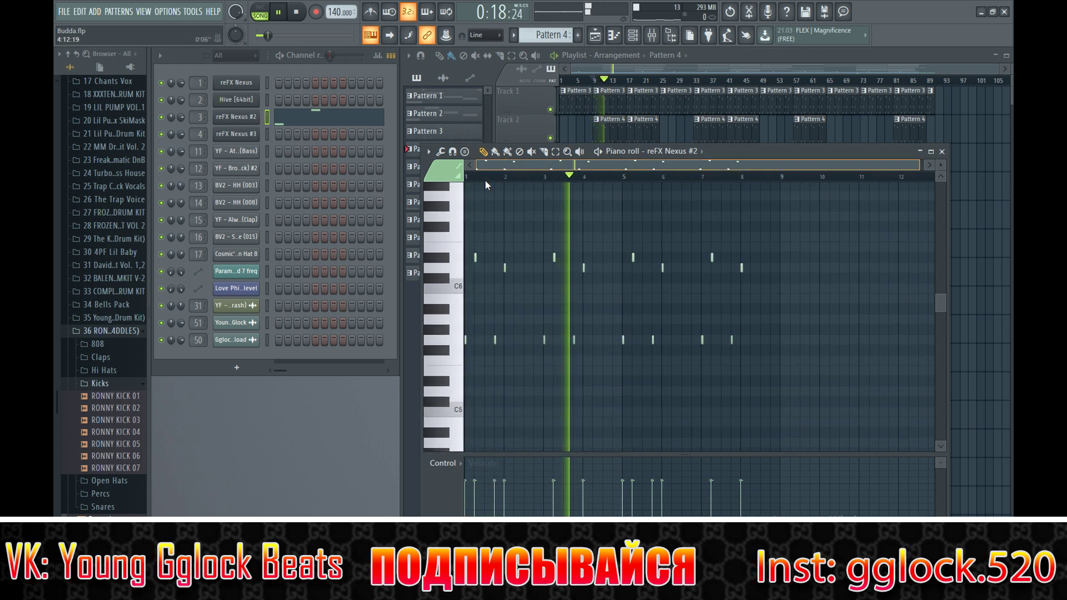
pyautogui.click(484, 165)
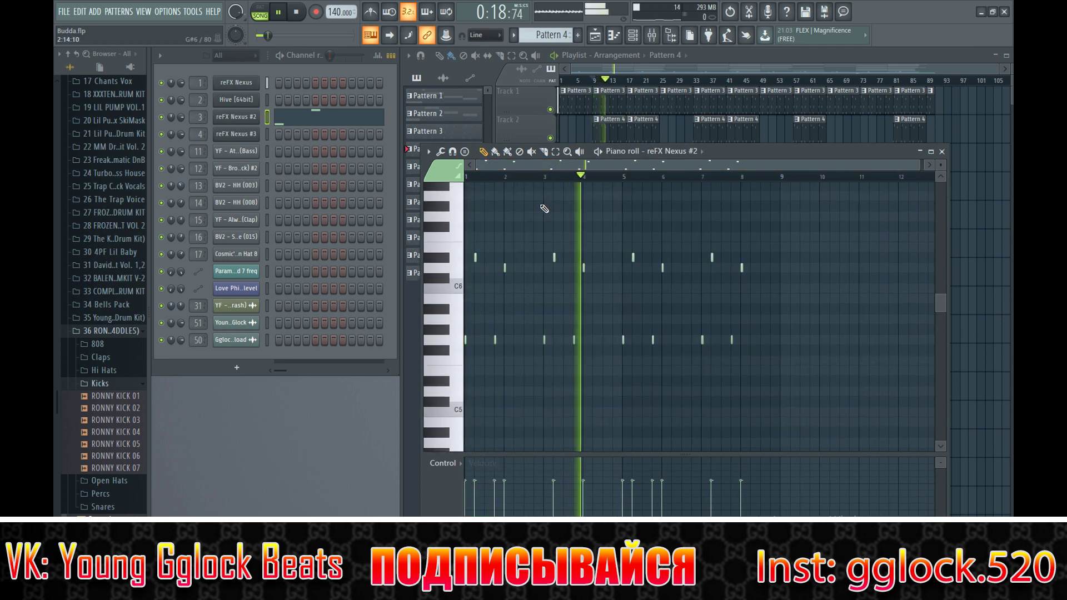
pyautogui.click(941, 151)
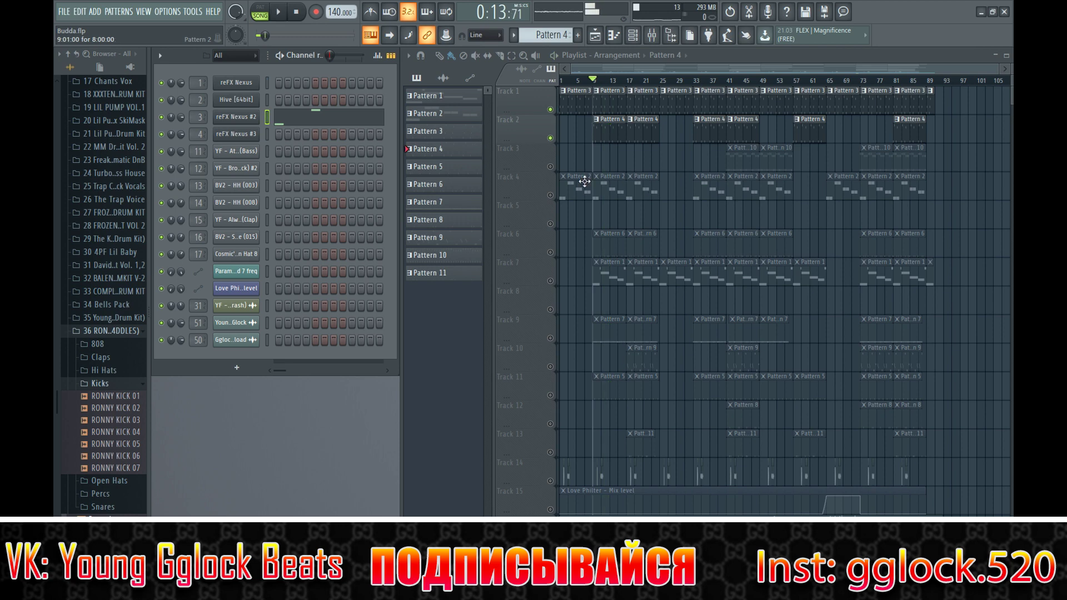
# Step: Unmute Track 4 and check the preset loaded in reFX Nexus #2 during playback
pyautogui.click(549, 195)
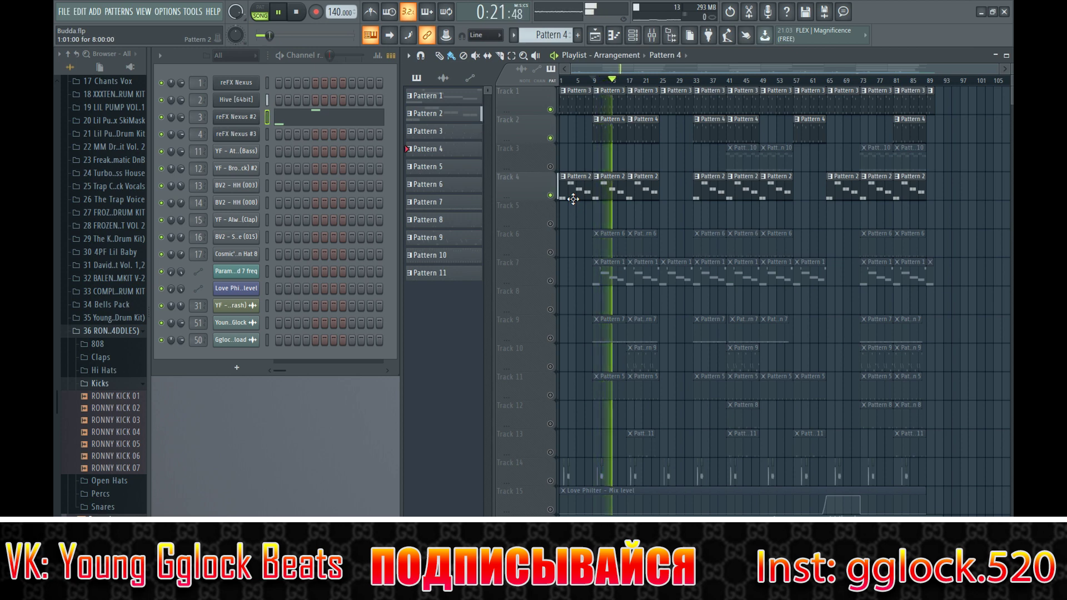
pyautogui.click(256, 116)
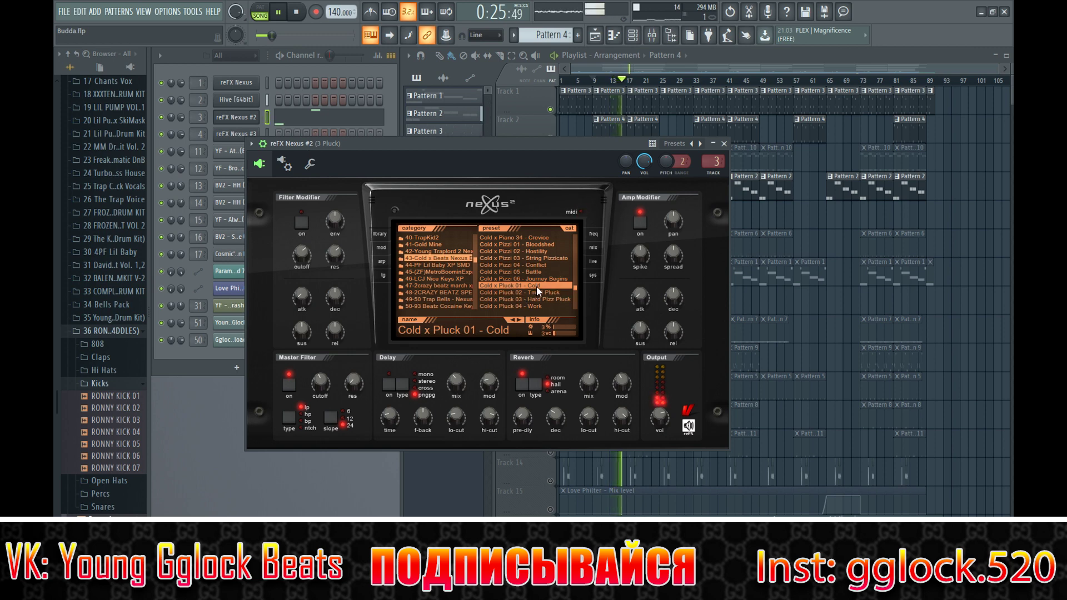
pyautogui.click(724, 143)
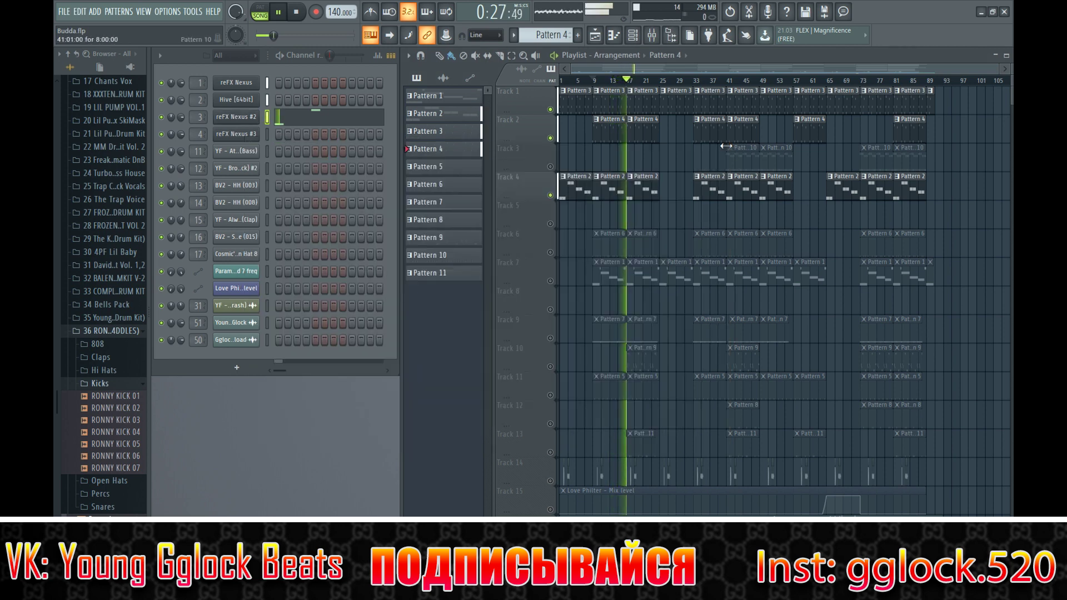
# Step: Inspect the Hive lead synth and its preset browser, and close the plugin
pyautogui.click(236, 101)
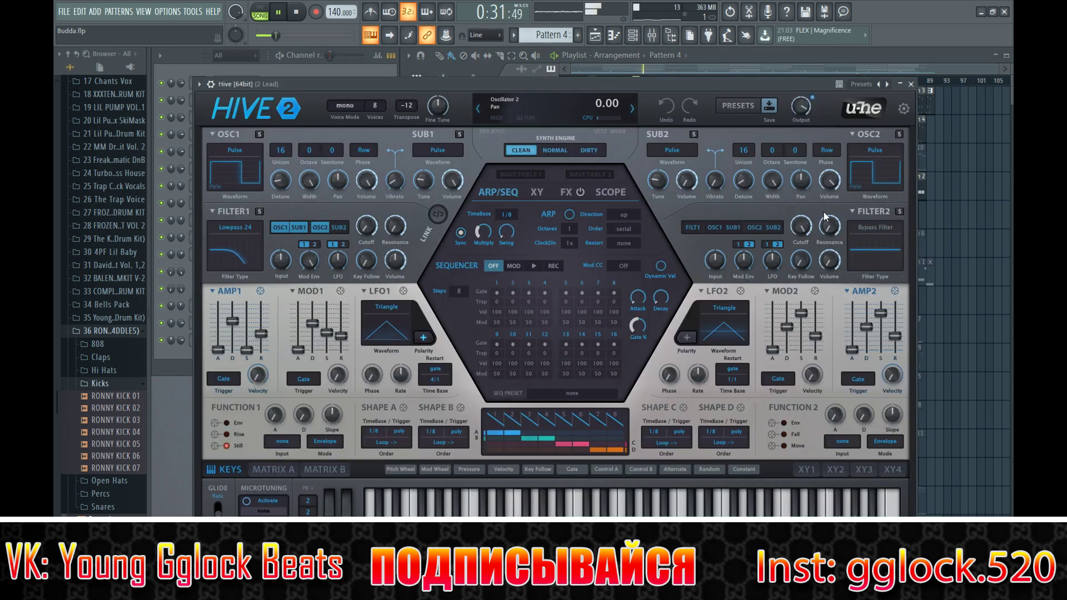
pyautogui.click(737, 106)
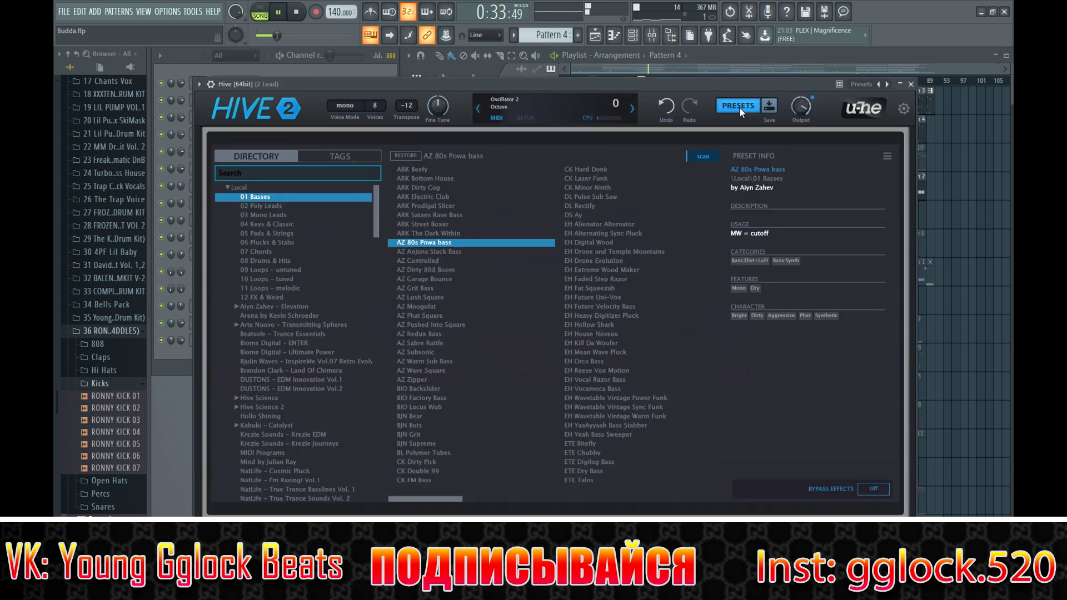
pyautogui.press('Escape')
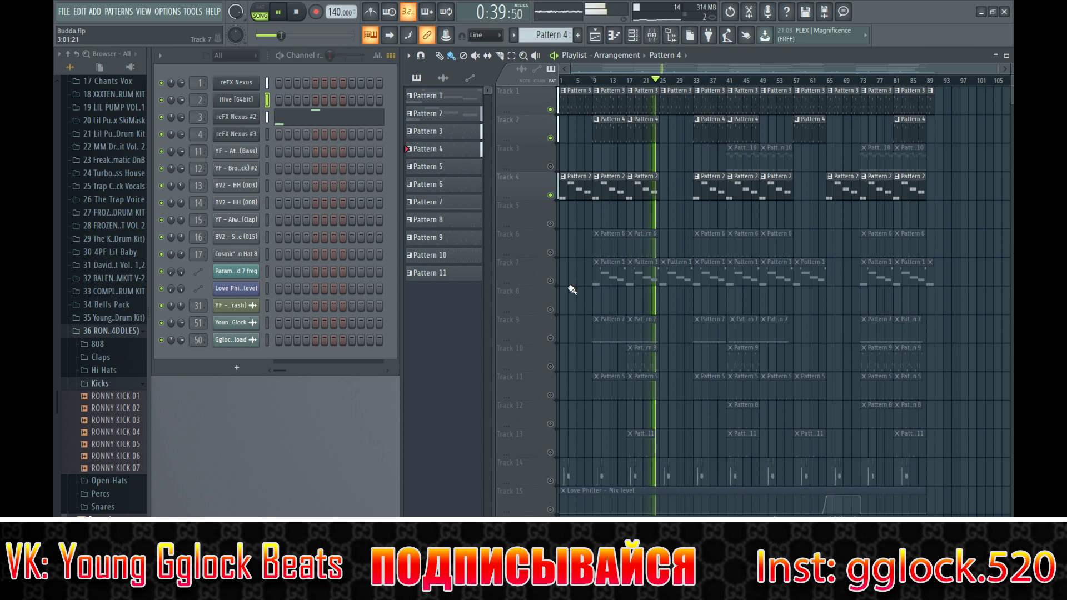
# Step: Unmute the Love Philter mix level automation on Track 15 and replay the song from bar 9
pyautogui.press('space')
pyautogui.click(572, 503)
pyautogui.press('space')
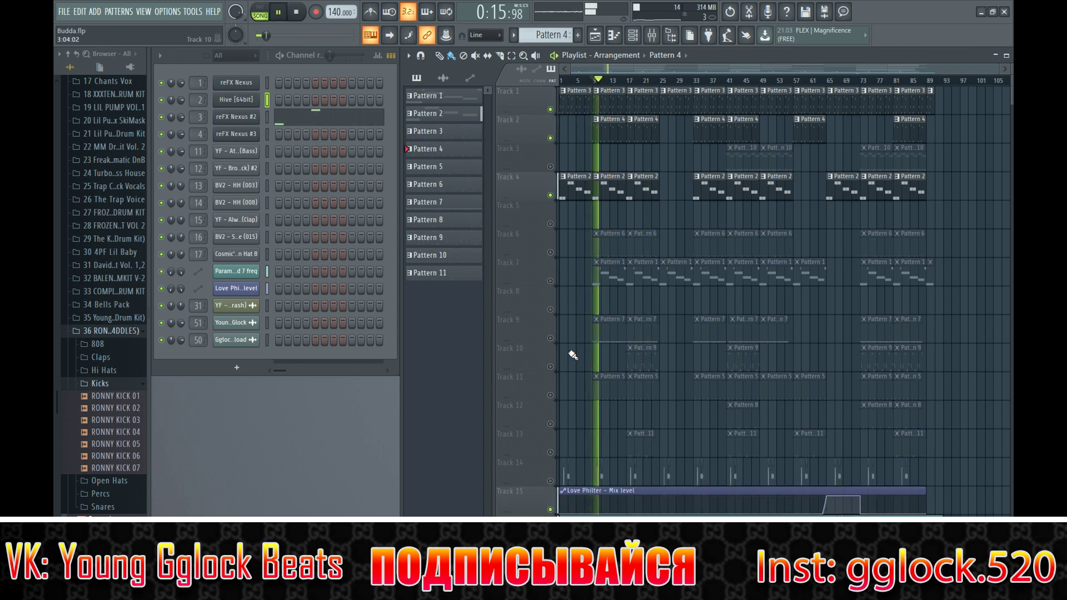
pyautogui.press('space')
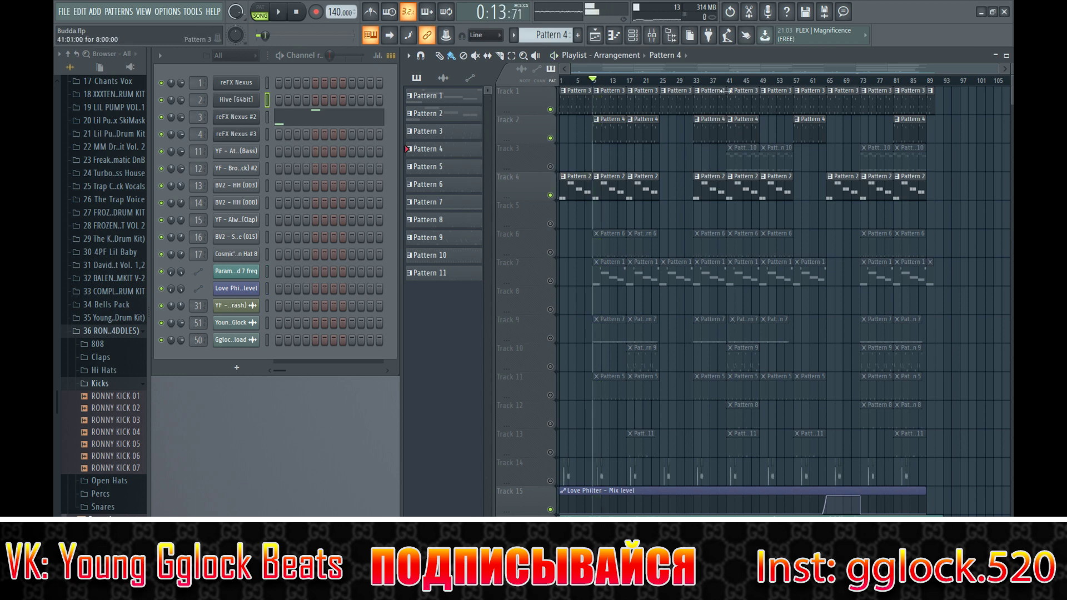
# Step: Move the playhead to bar 41, solo Track 3 and unmute the Love Philter automation on Track 15
pyautogui.click(726, 81)
pyautogui.rightClick(550, 167)
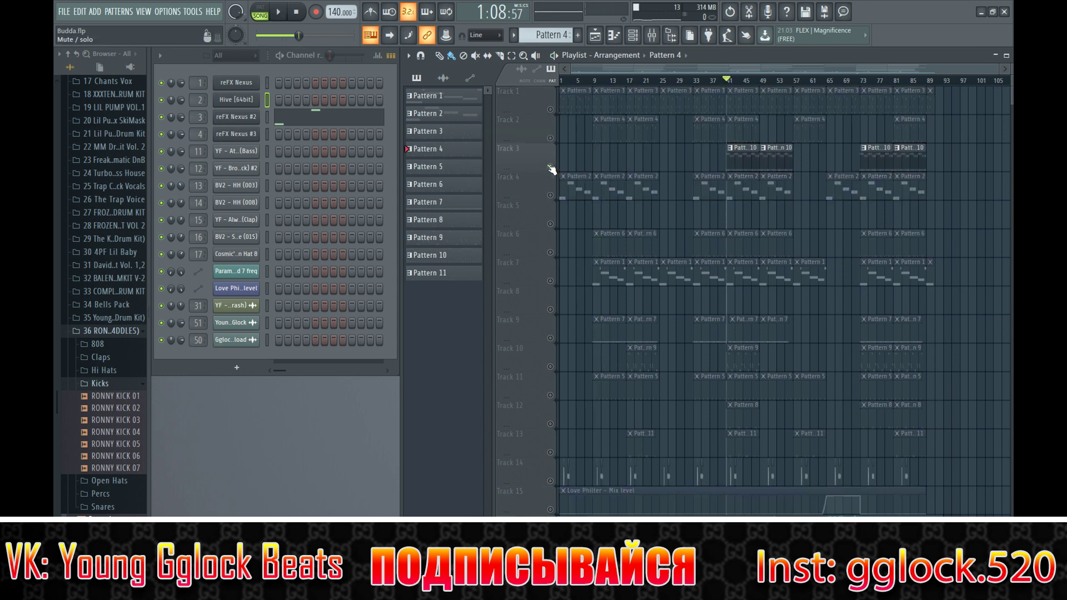
pyautogui.click(551, 509)
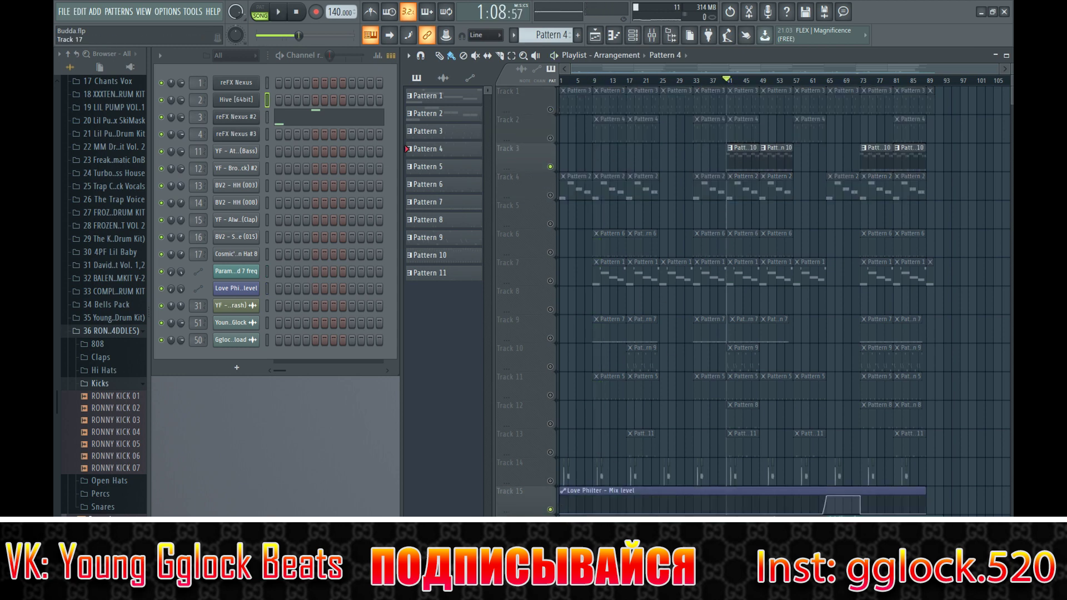
# Step: Play the soloed track from bar 41 and examine all of Pattern 10's notes in the piano roll
pyautogui.press('space')
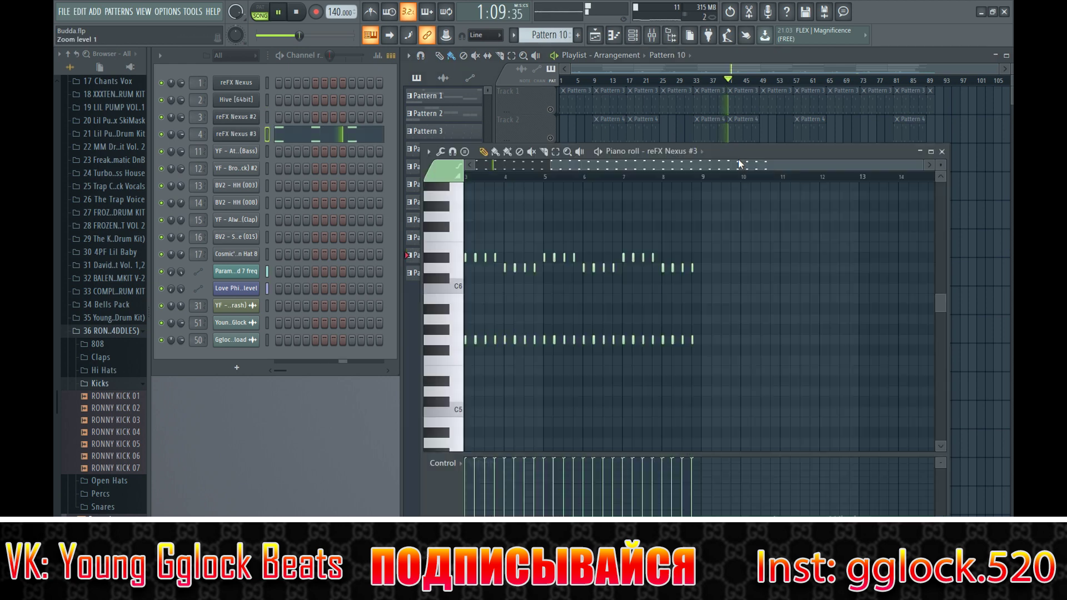
pyautogui.doubleClick(732, 169)
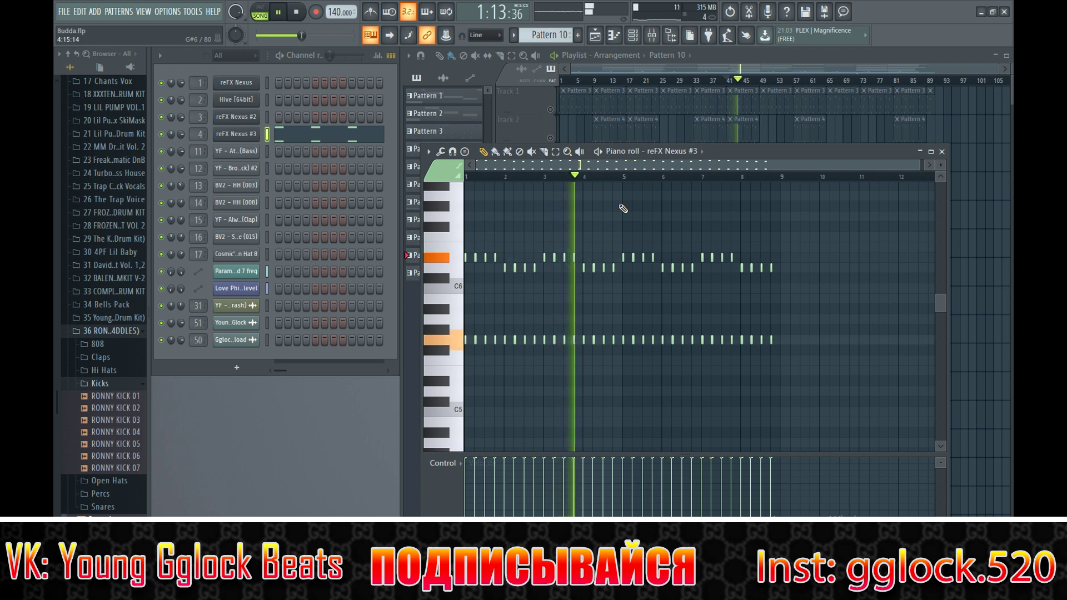
pyautogui.scroll(1, 475, 374)
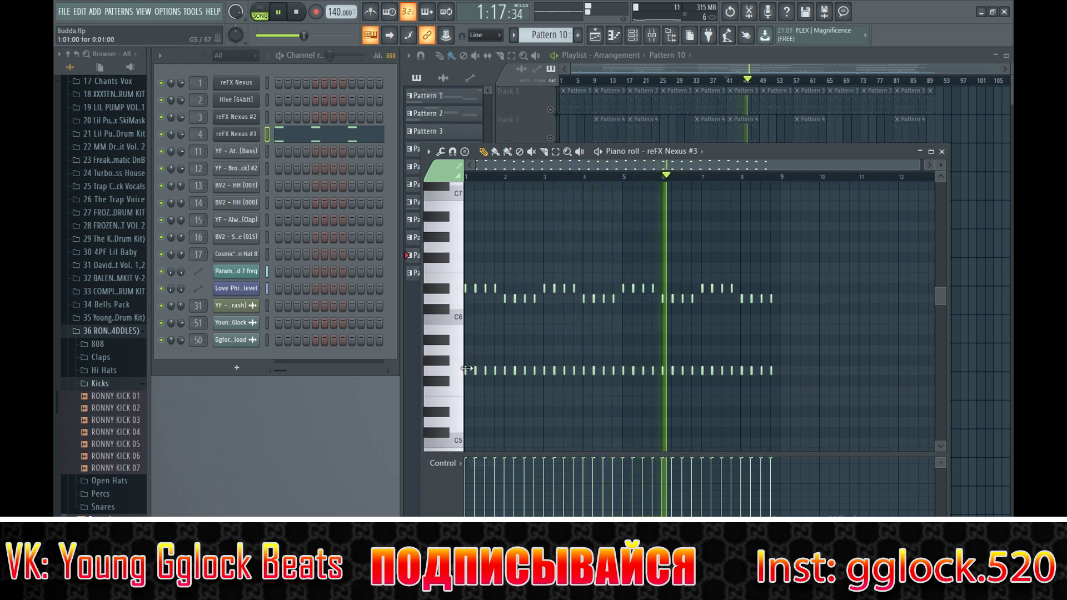
# Step: Close Pattern 10's piano roll, stop playback and solo Track 7
pyautogui.click(941, 151)
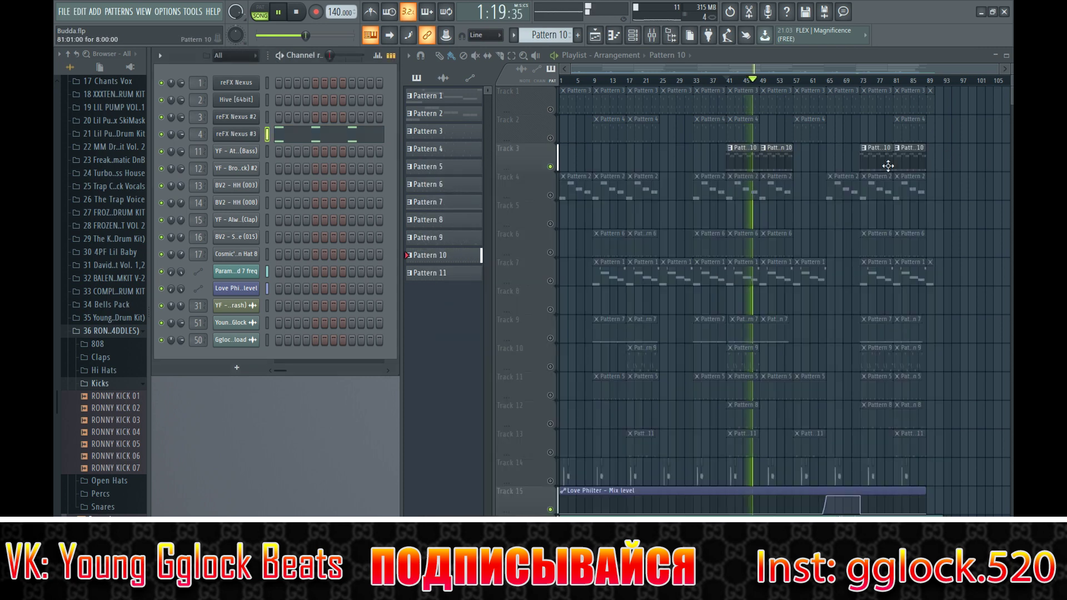
pyautogui.press('space')
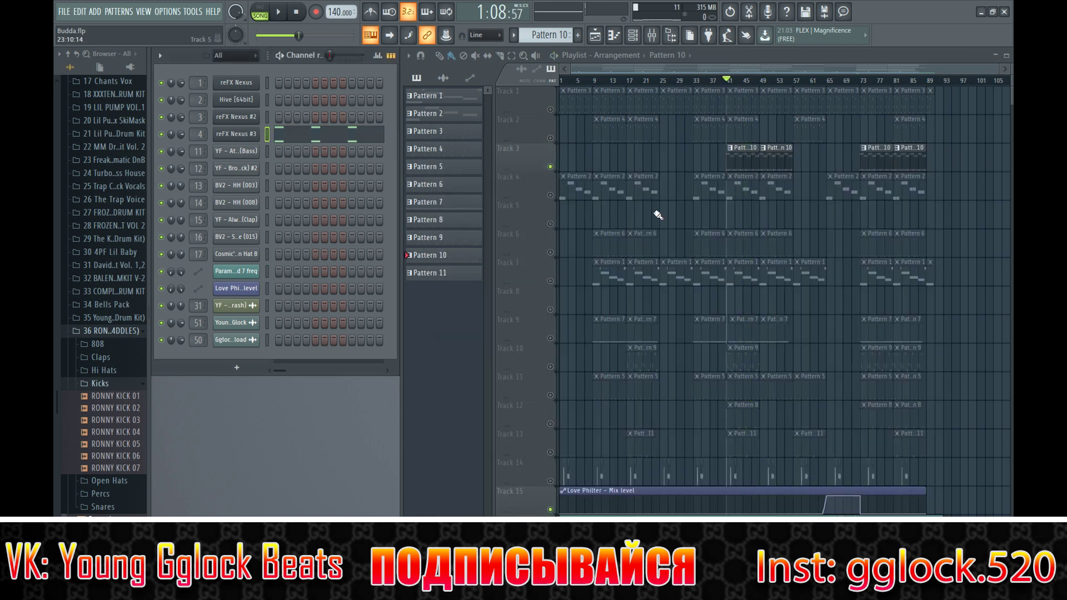
pyautogui.click(552, 283)
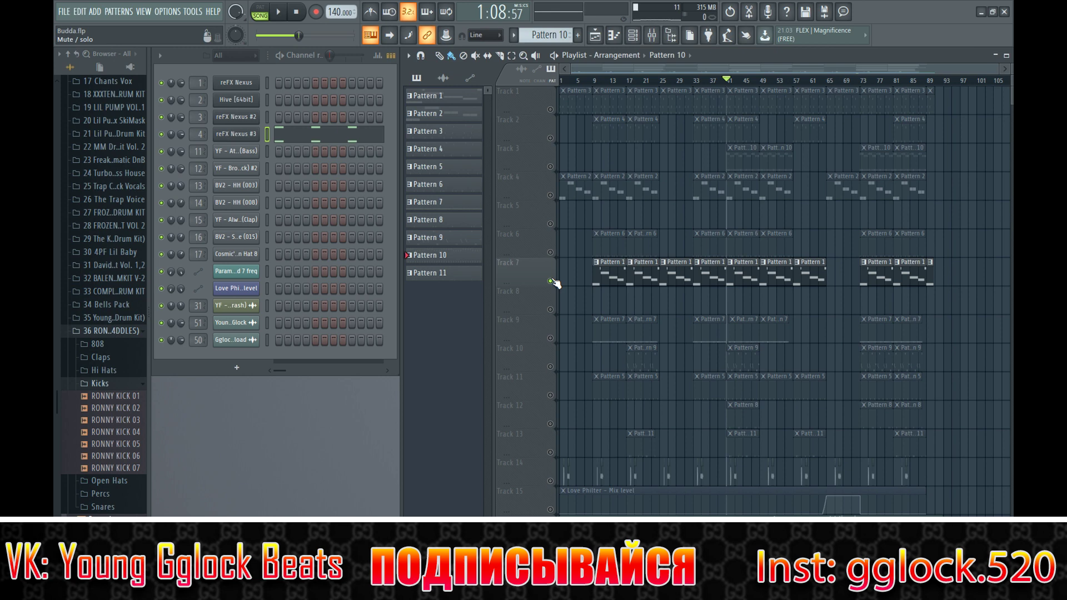
# Step: Play the soloed bass track from bar 41 and examine Pattern 1's notes in the piano roll
pyautogui.doubleClick(750, 282)
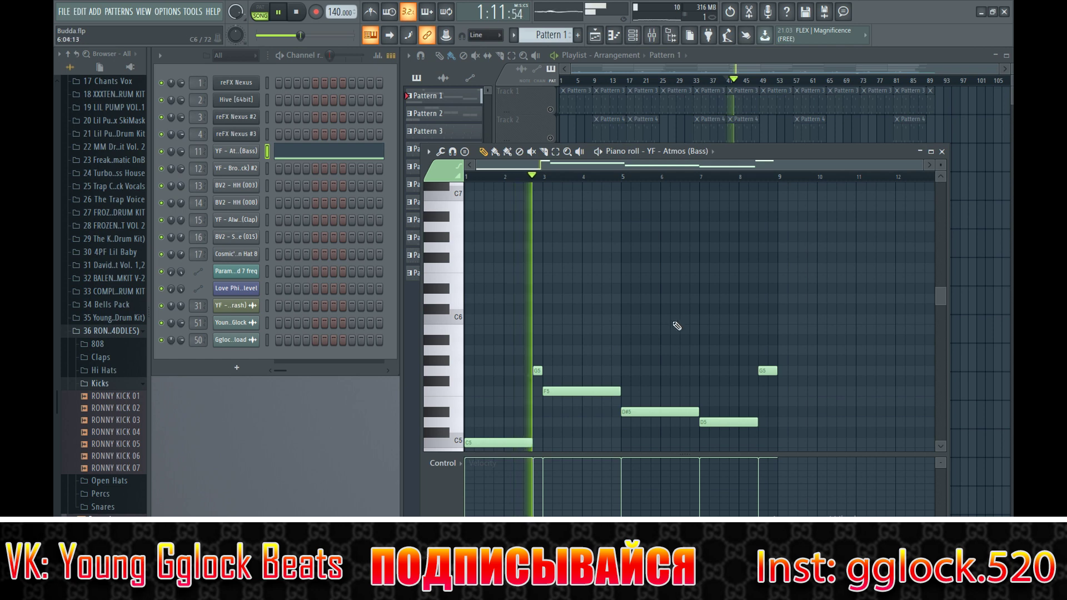
pyautogui.click(941, 152)
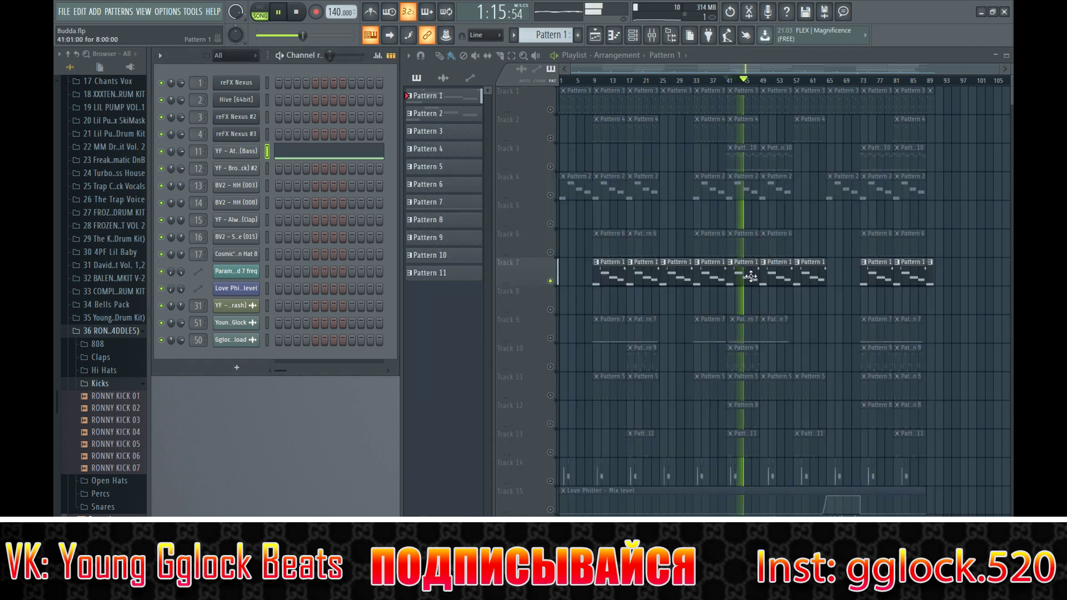
pyautogui.press('space')
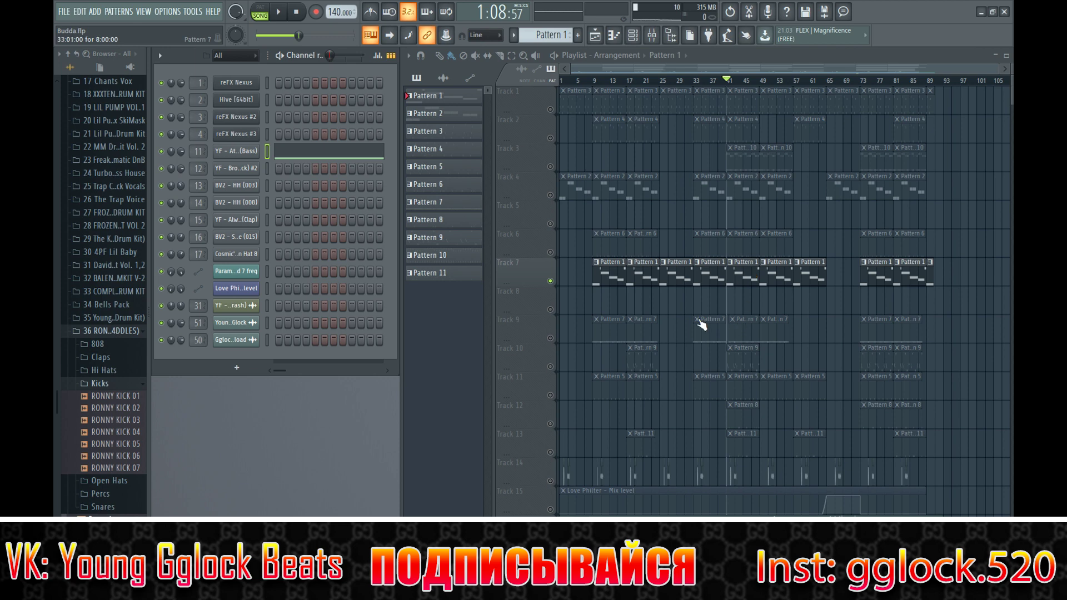
# Step: Solo Track 9, unmute Tracks 10 and 15 alongside it, and play the hi-hat patterns from bar 41
pyautogui.click(550, 337)
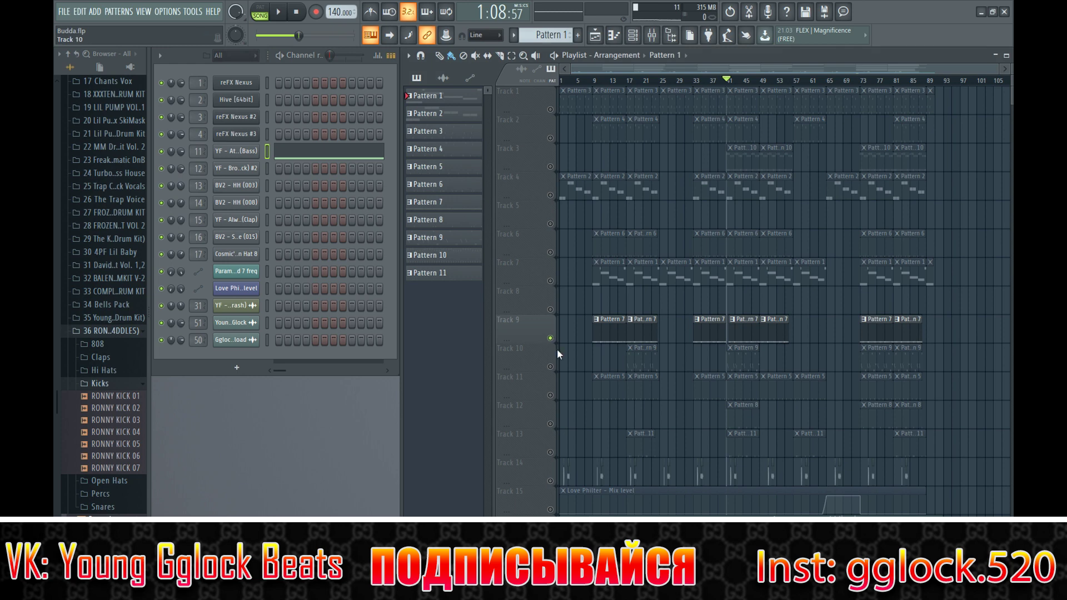
pyautogui.click(551, 509)
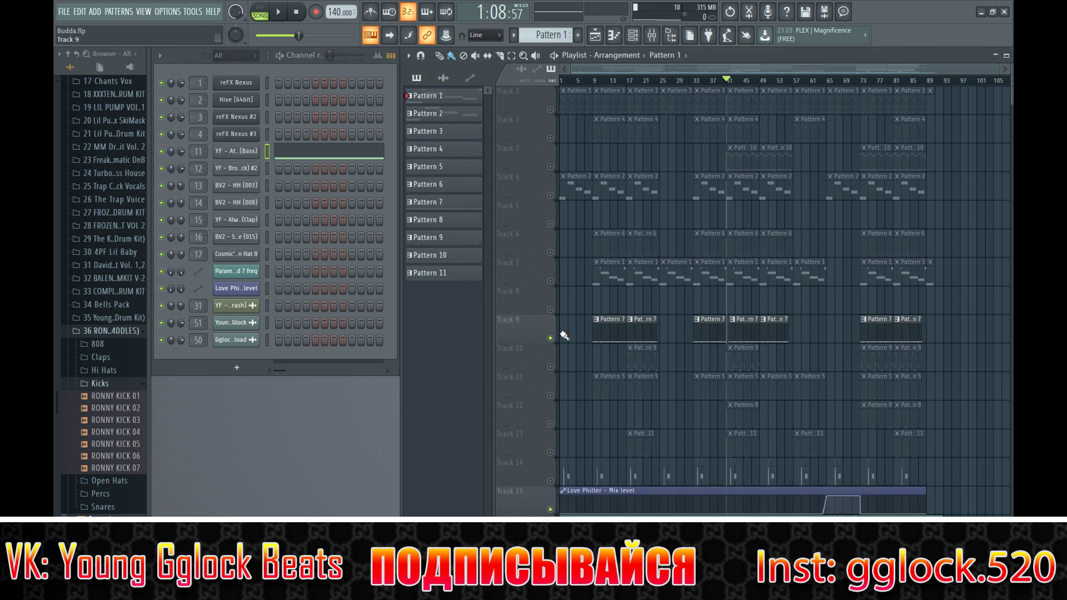
pyautogui.click(551, 367)
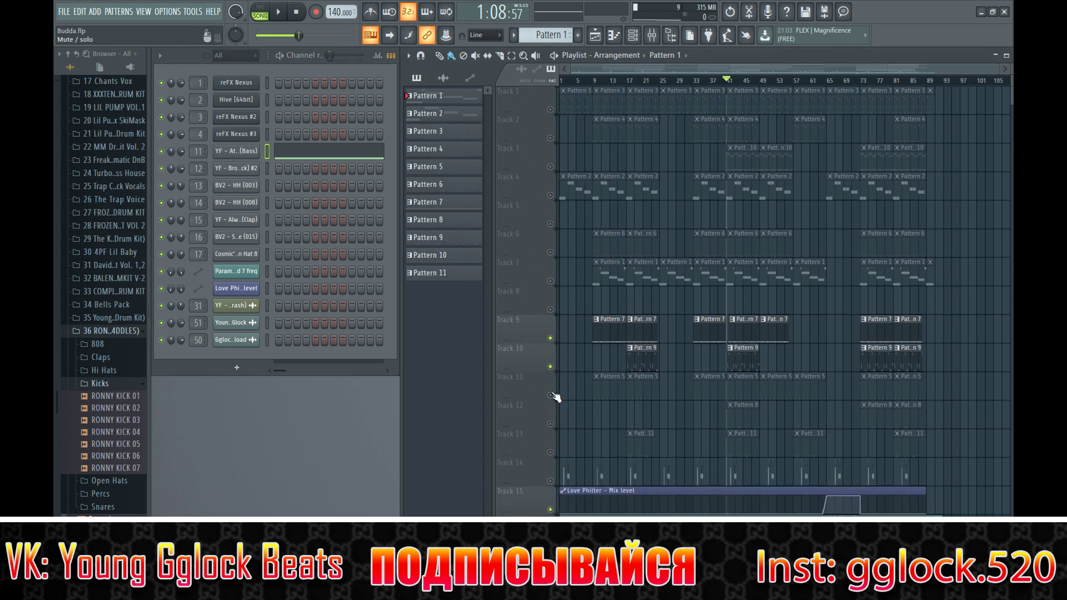
pyautogui.scroll(5, 725, 342)
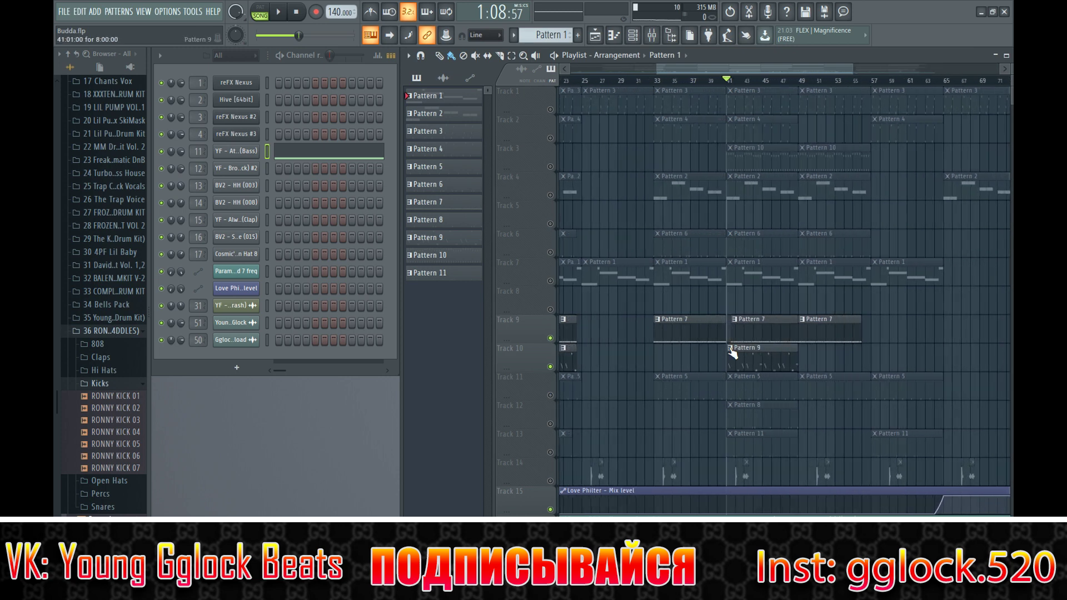
pyautogui.press('space')
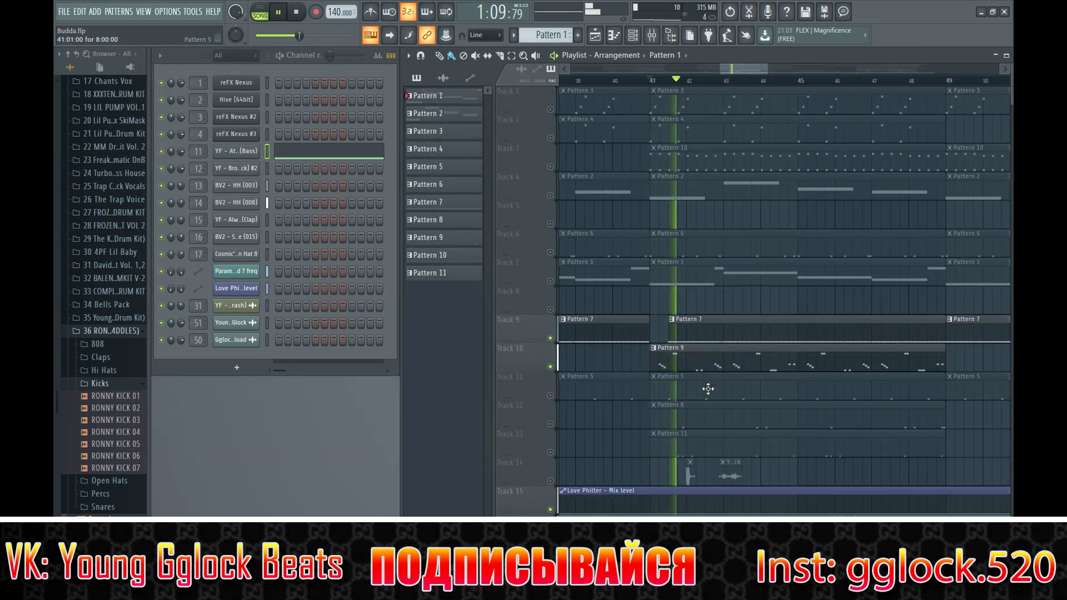
# Step: Unmute Tracks 11, 12 and 13 during playback to bring in Patterns 5, 8 and 11
pyautogui.click(550, 395)
pyautogui.click(550, 423)
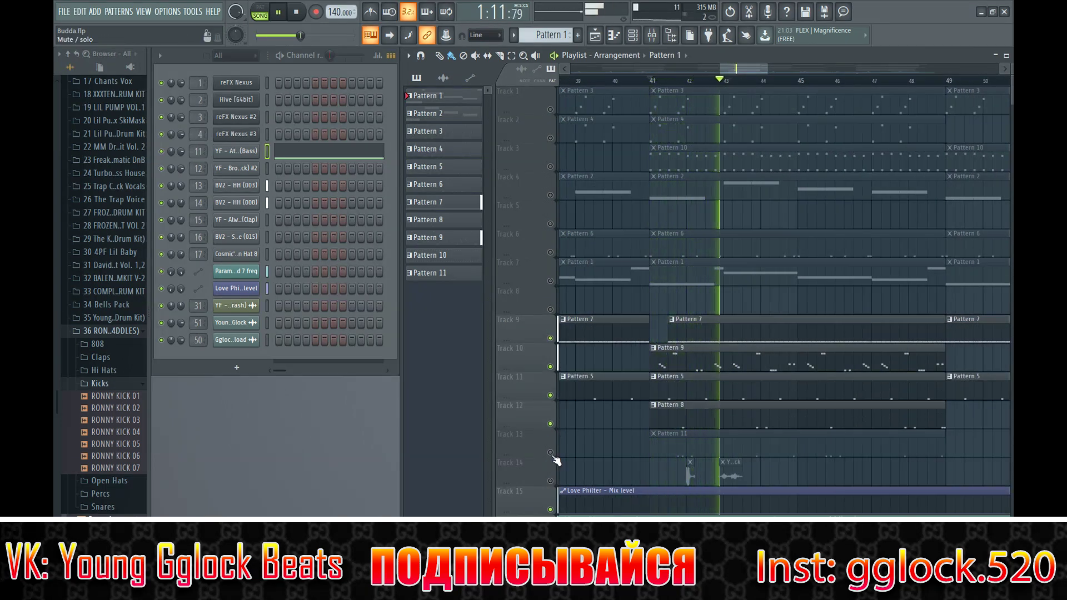
pyautogui.click(550, 451)
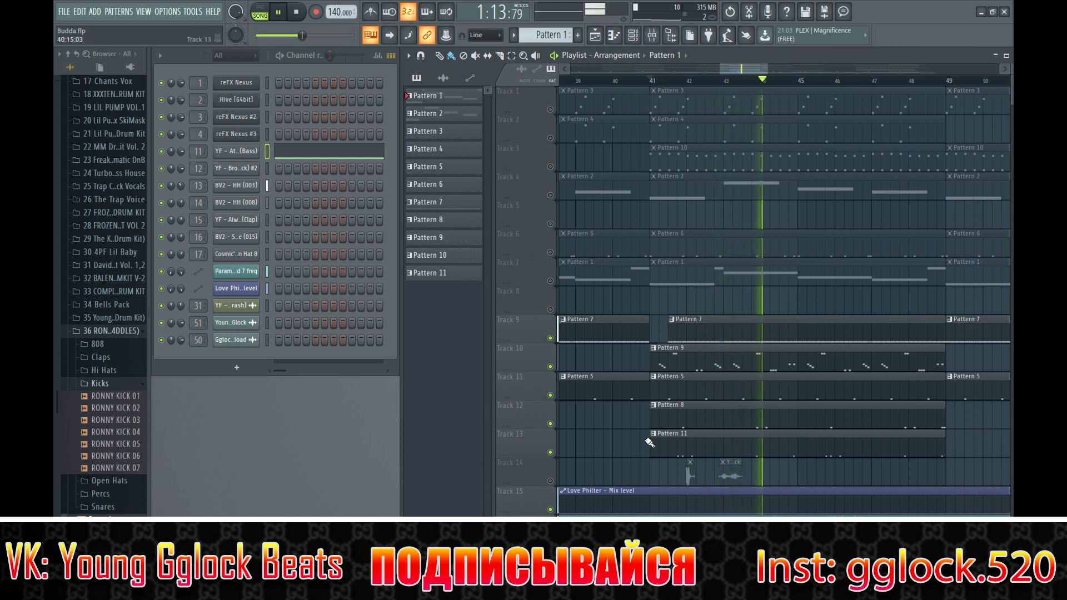
# Step: Play the arrangement from bar 65 with every track except Track 14 unmuted, and stop playback
pyautogui.scroll(-4, 643, 446)
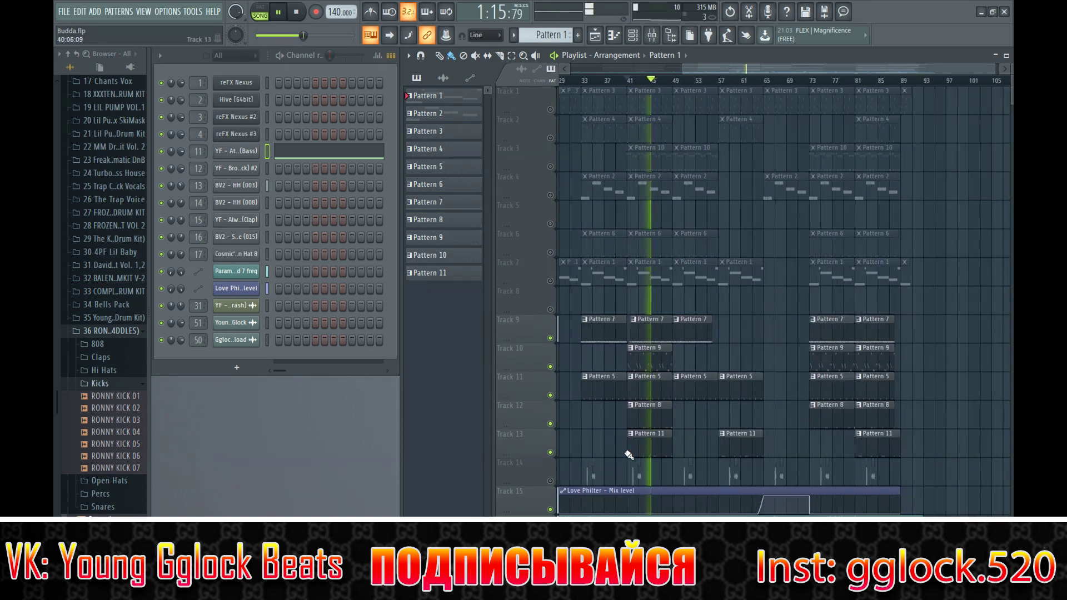
pyautogui.click(767, 83)
pyautogui.press('space')
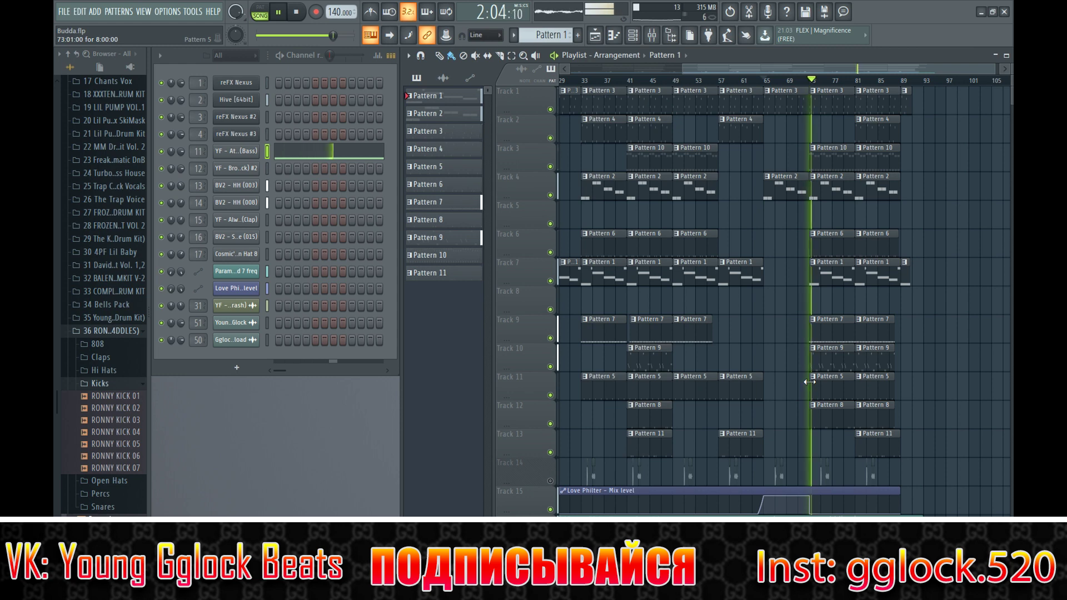
pyautogui.press('space')
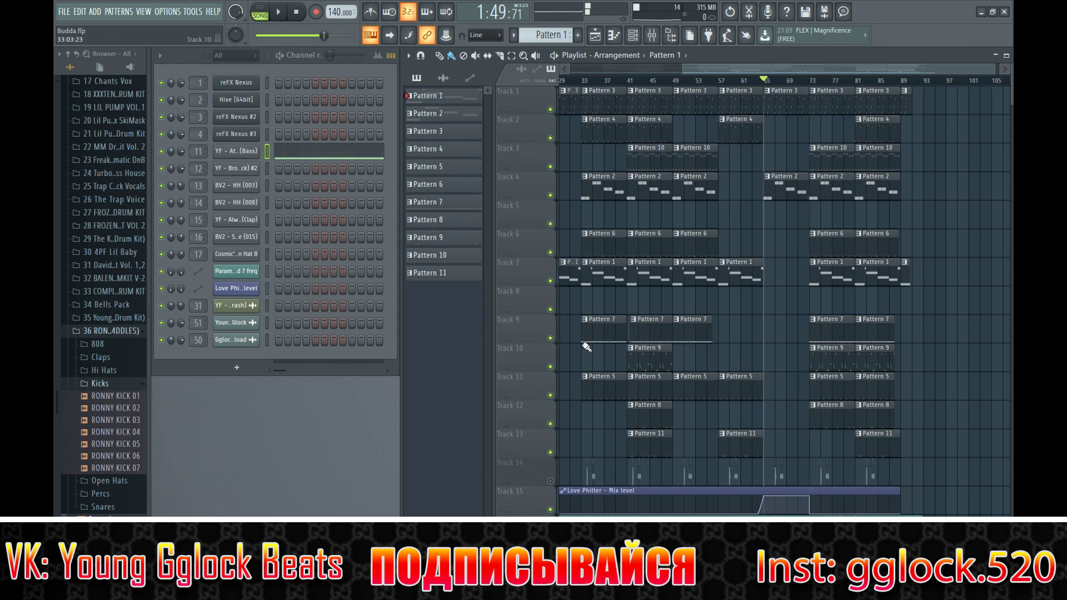
# Step: Return the playhead to the song's start, unmute the audio clips on Track 14 and play the full arrangement
pyautogui.scroll(-3, 575, 322)
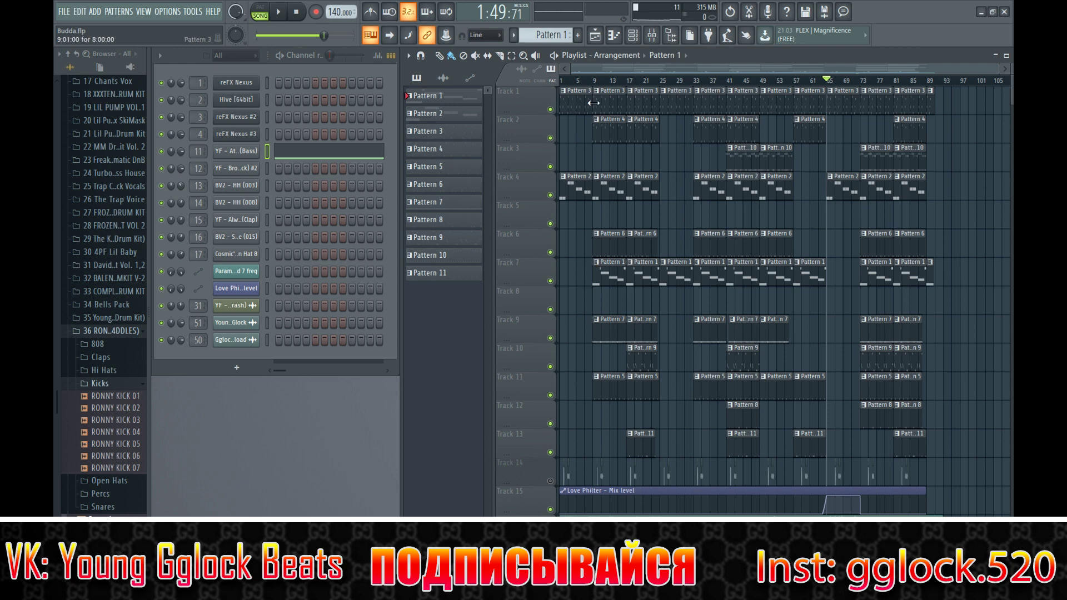
pyautogui.click(562, 80)
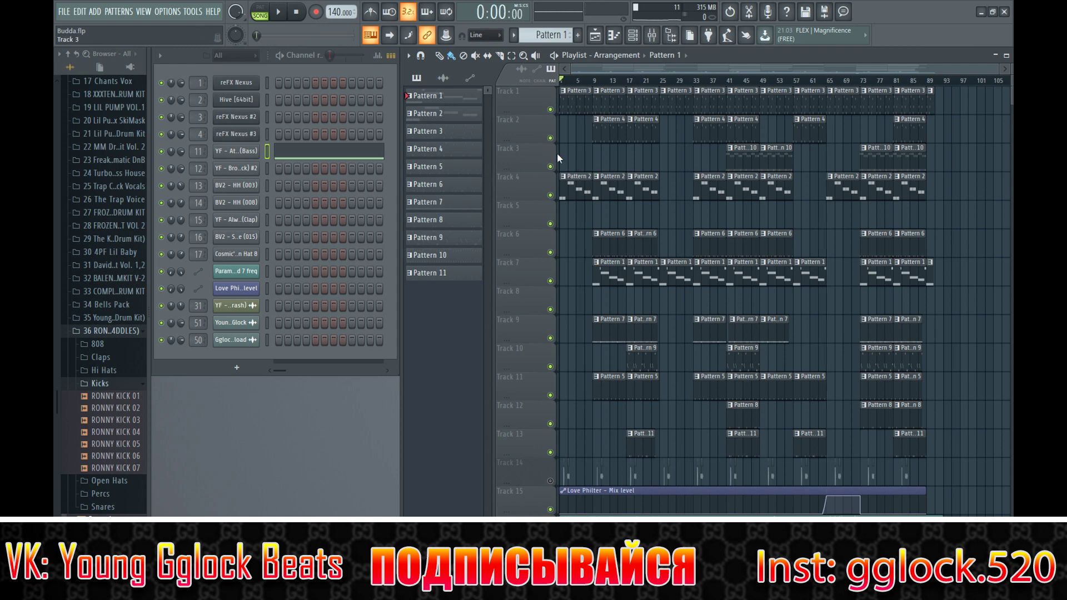
pyautogui.click(552, 481)
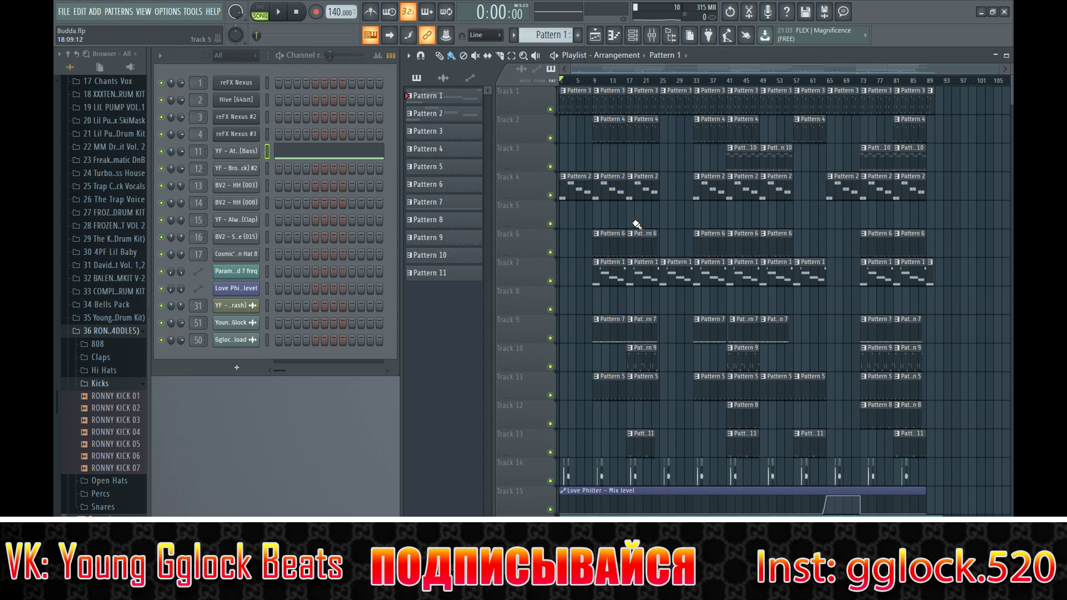
pyautogui.press('space')
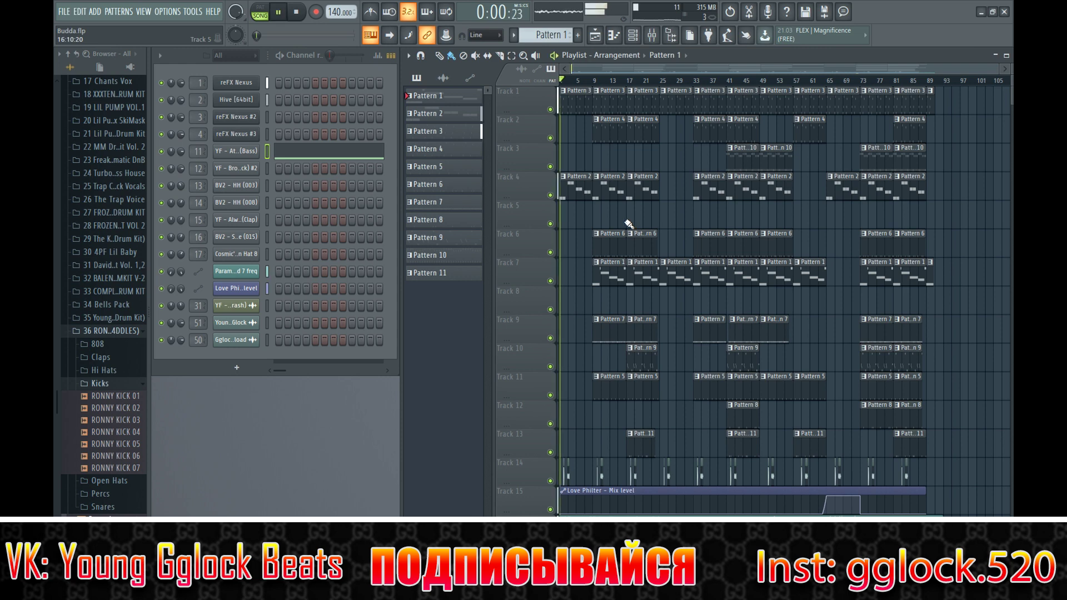